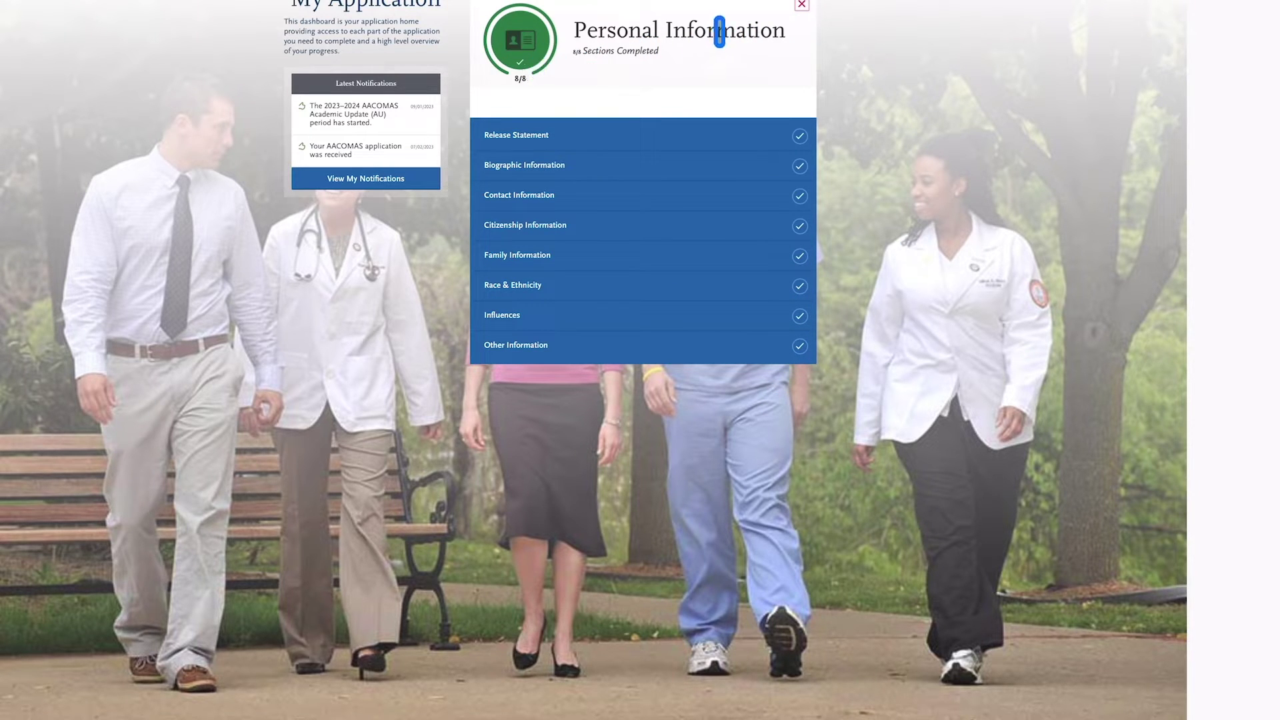
# - Close the Personal Information overview and open High Schools Attended in the Academic History section
pyautogui.click(803, 6)
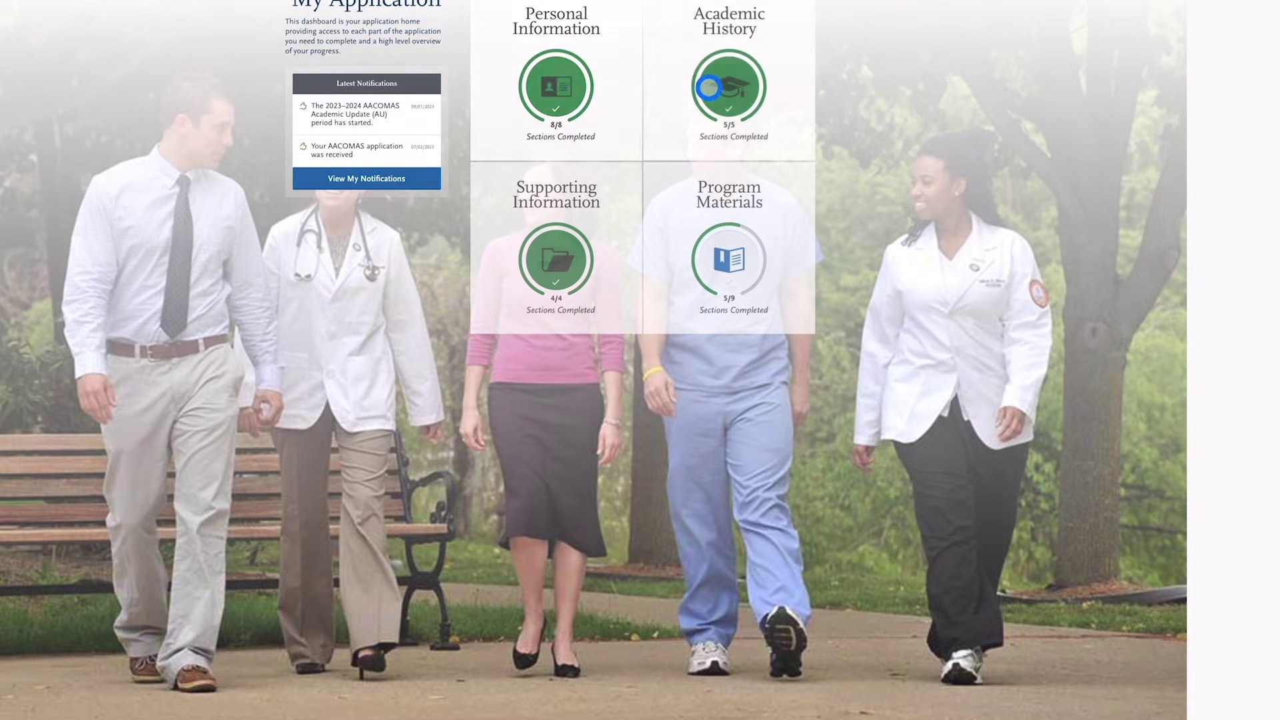
pyautogui.click(709, 88)
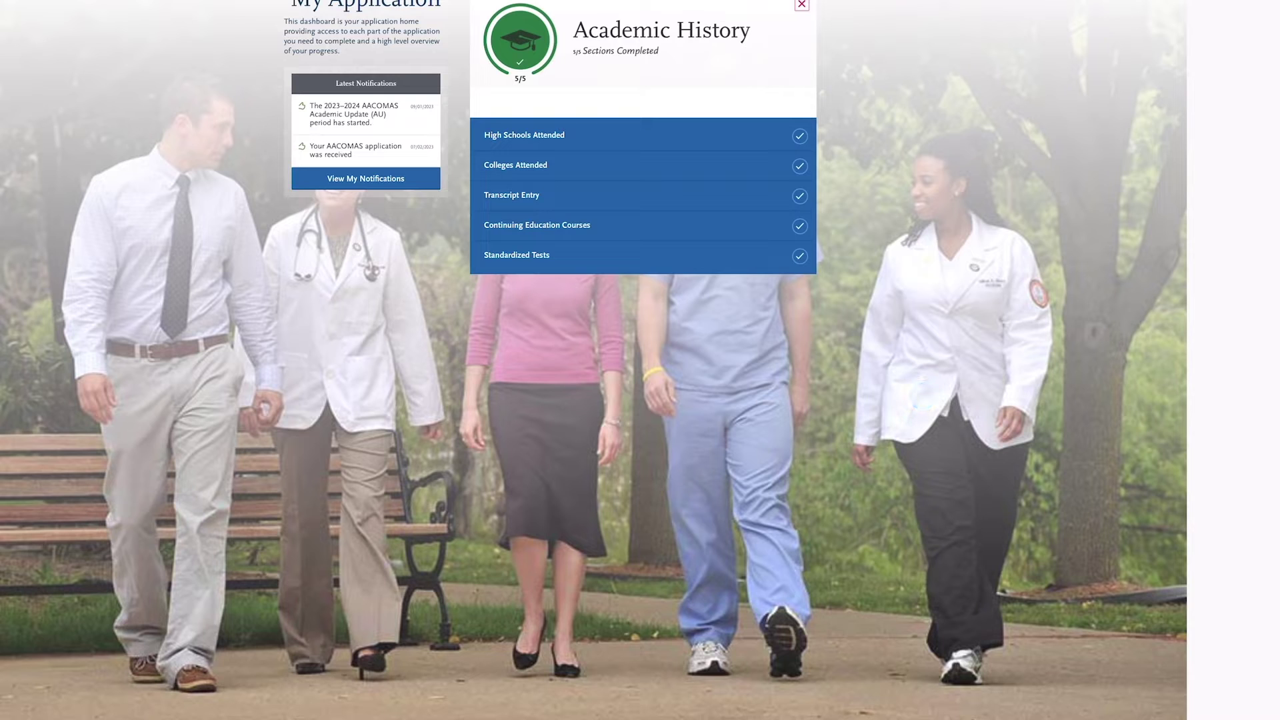
pyautogui.click(592, 130)
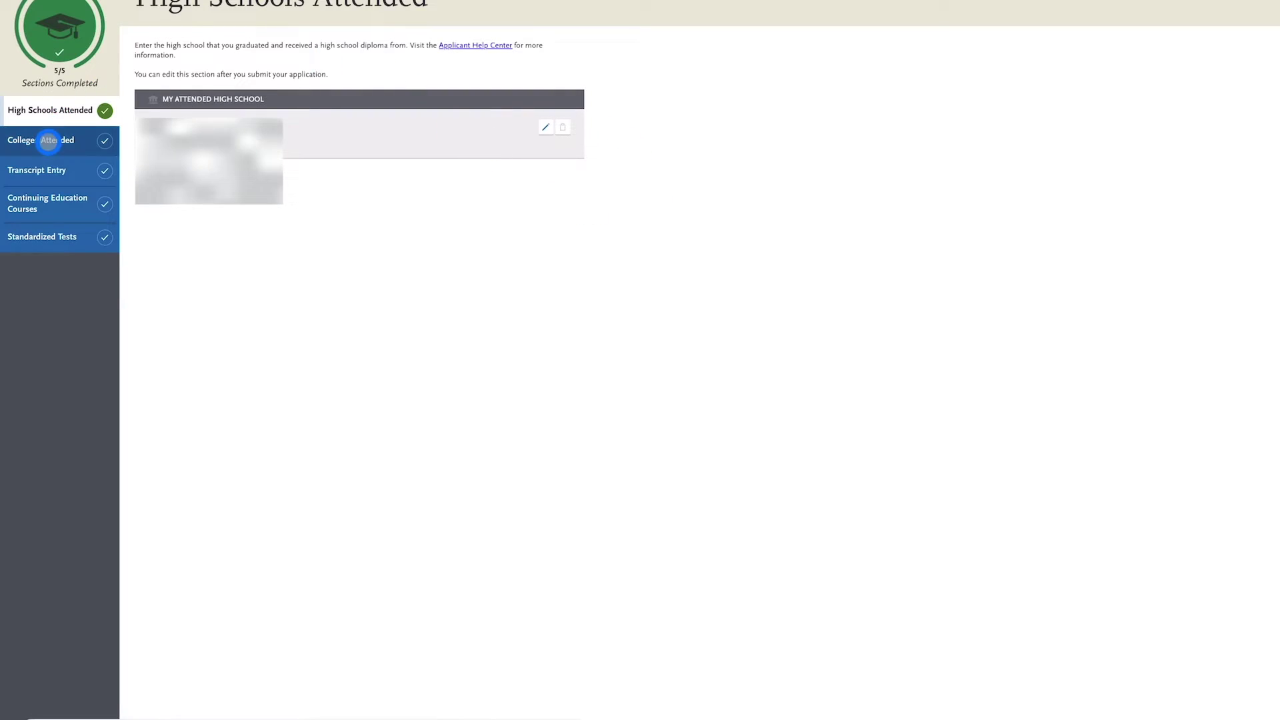
# - Open Colleges Attended and examine the official transcript entry for the listed college
pyautogui.click(11, 140)
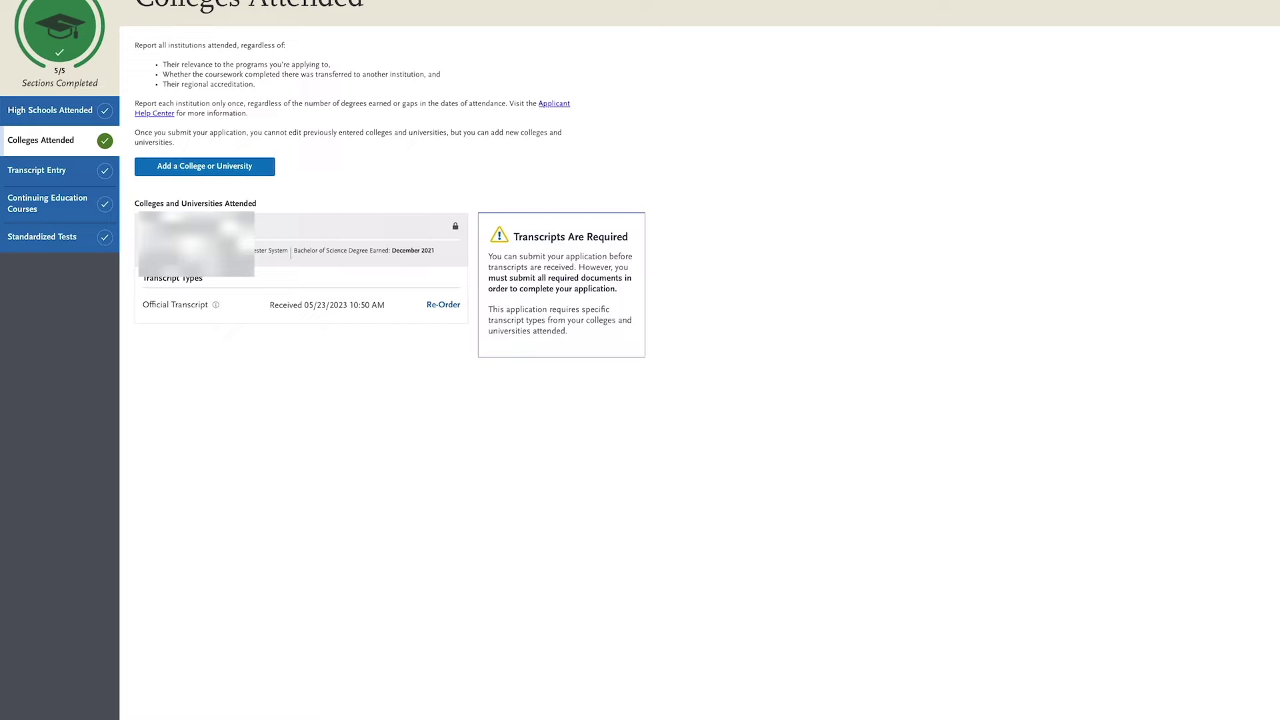
pyautogui.moveTo(138, 308); pyautogui.dragTo(403, 309)
pyautogui.click(363, 373)
# - Open Transcript Entry and review its instructions and the Transcript Review area
pyautogui.click(80, 168)
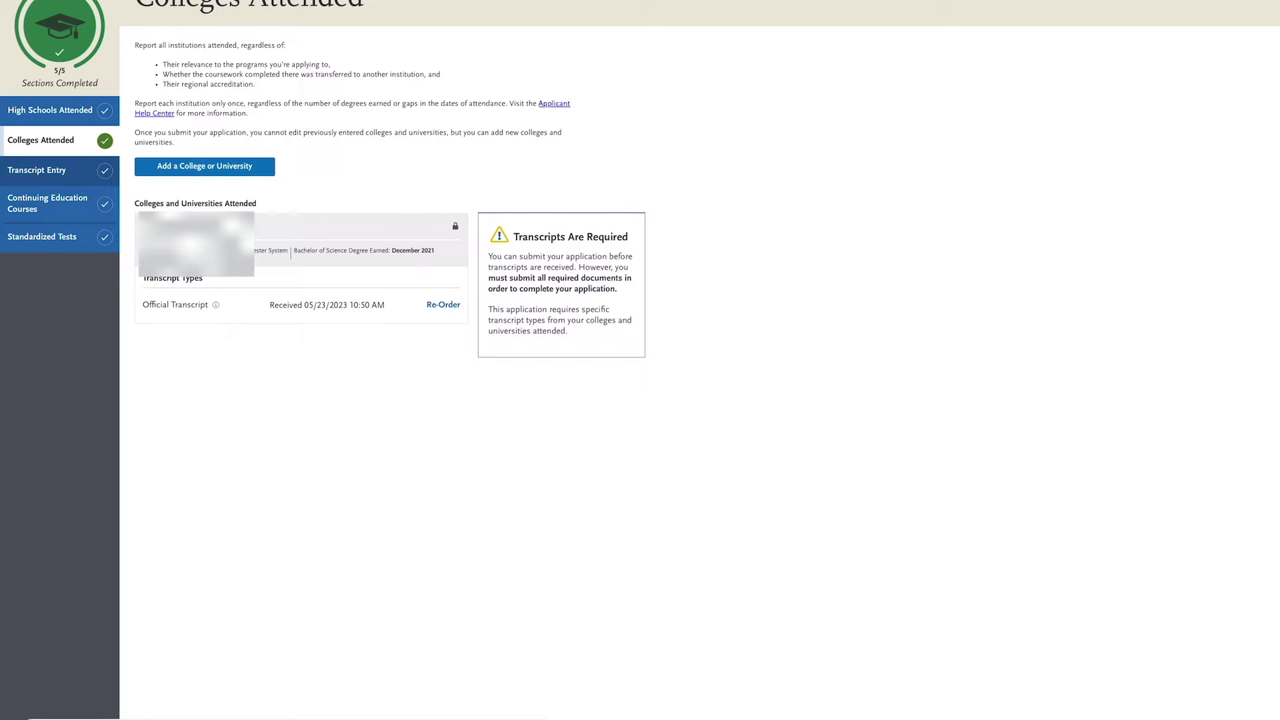
pyautogui.click(48, 194)
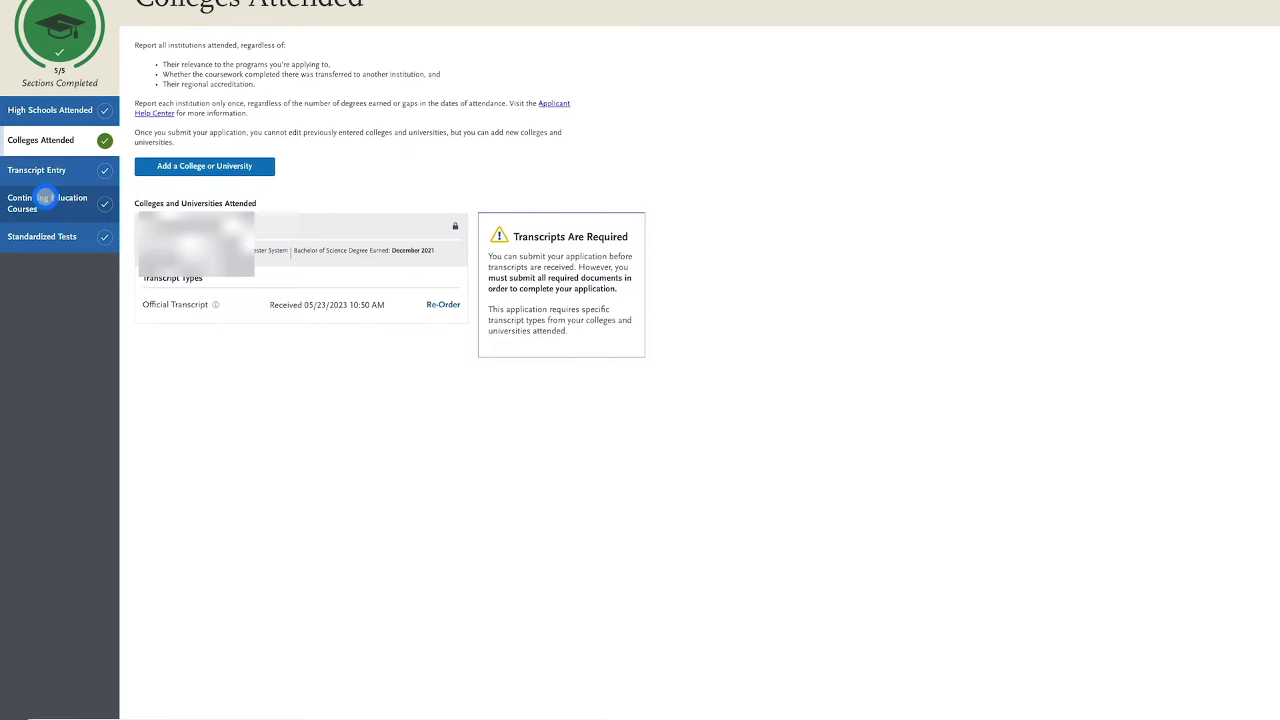
pyautogui.click(55, 172)
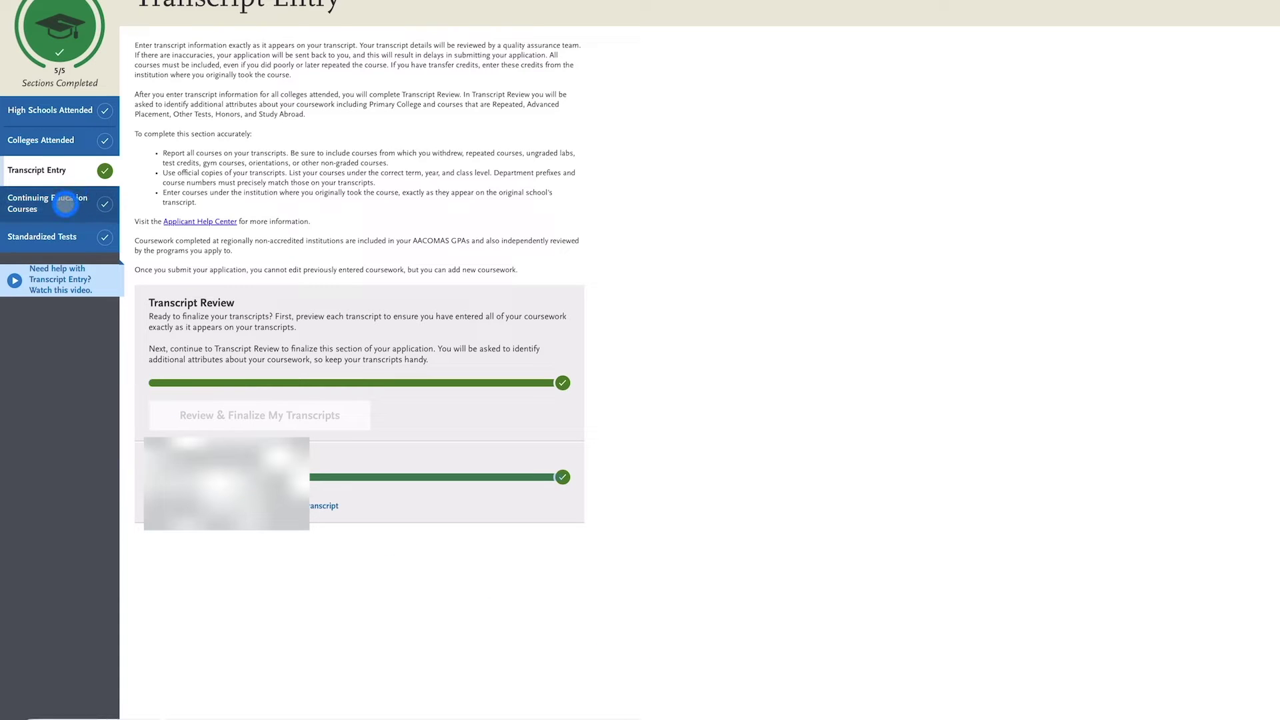
# - Open the form for adding a continuing education course, review its required fields, and close it without saving
pyautogui.click(65, 203)
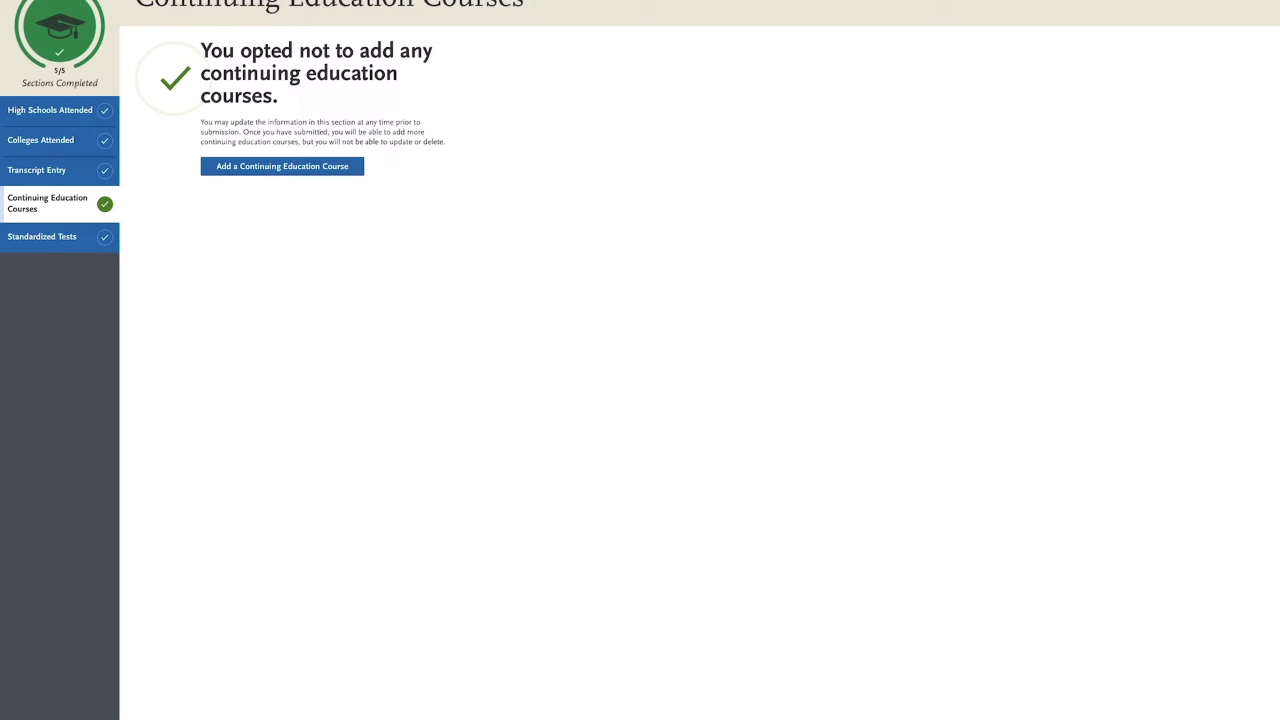
pyautogui.click(270, 167)
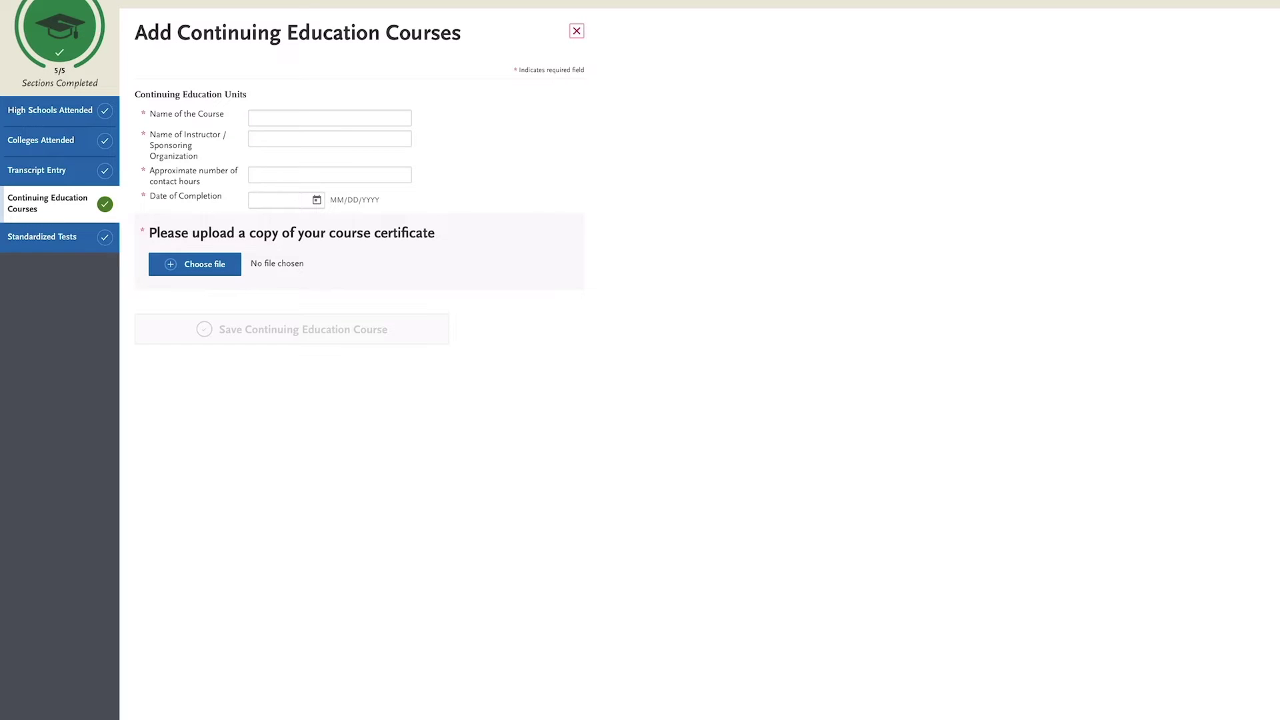
pyautogui.press('Escape')
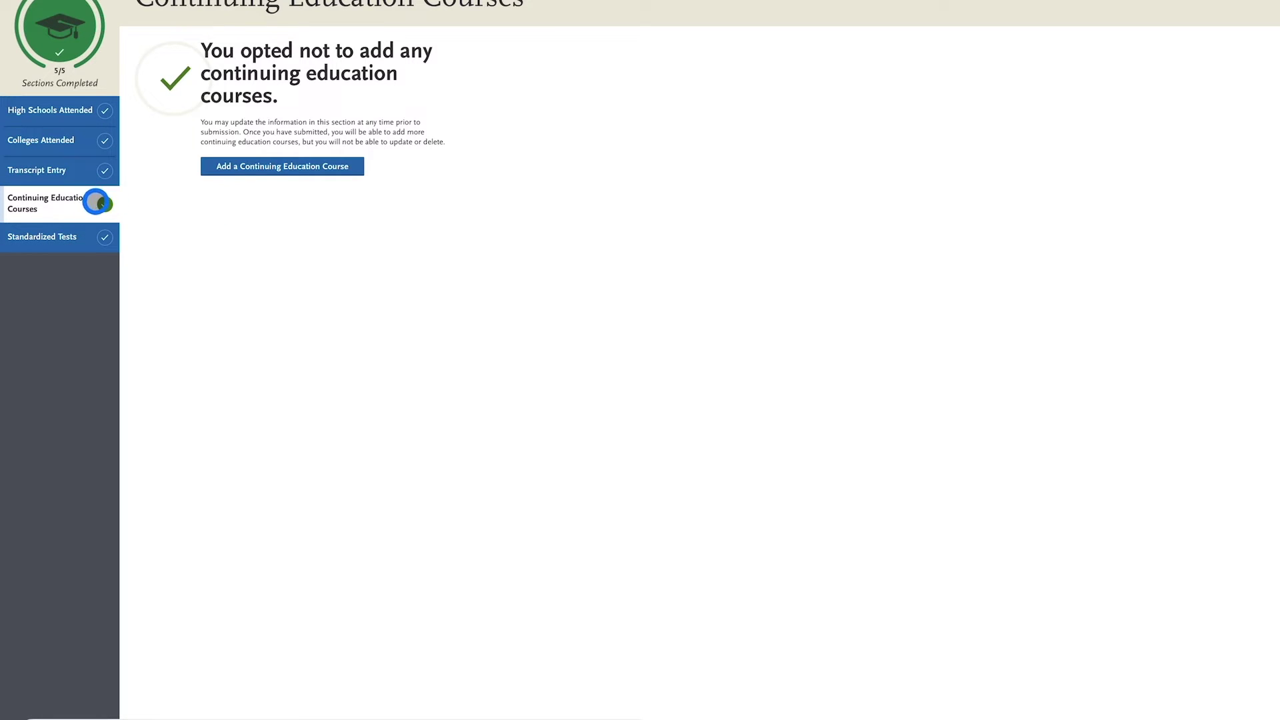
# - Open Standardized Tests, bring up the options for adding a test, and read the SAT and ACT self-reporting note
pyautogui.click(91, 235)
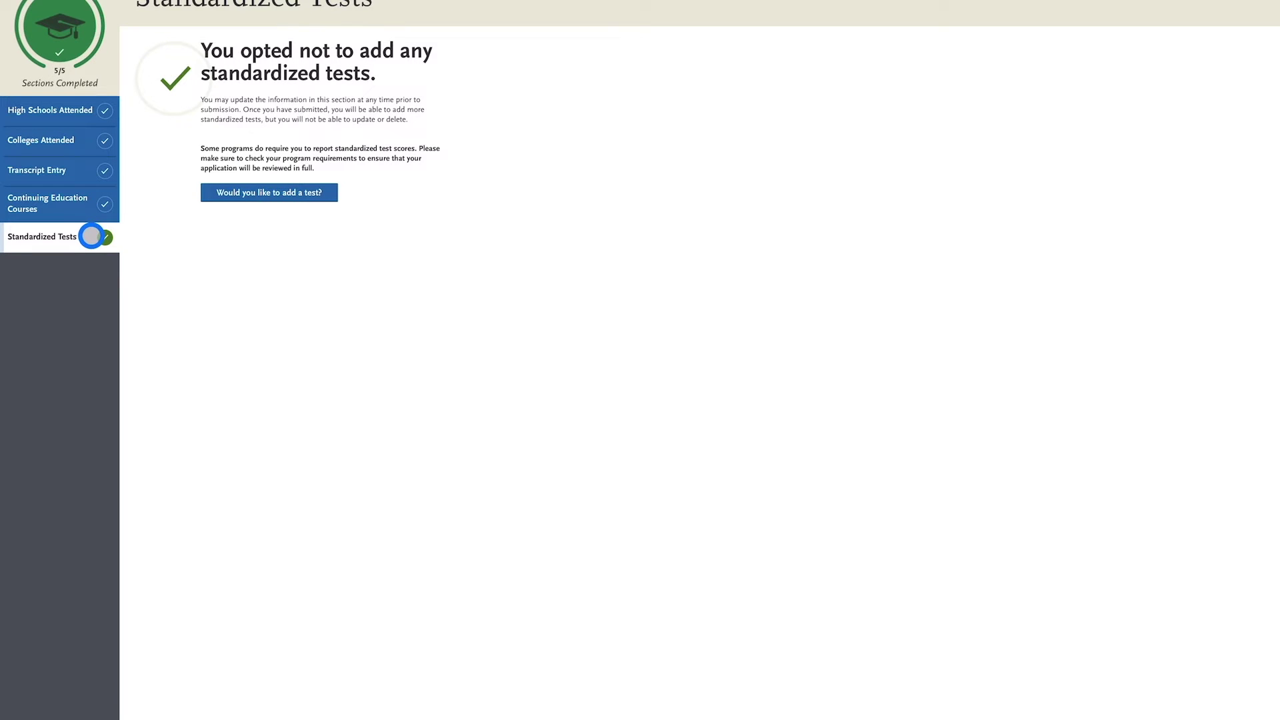
pyautogui.click(260, 198)
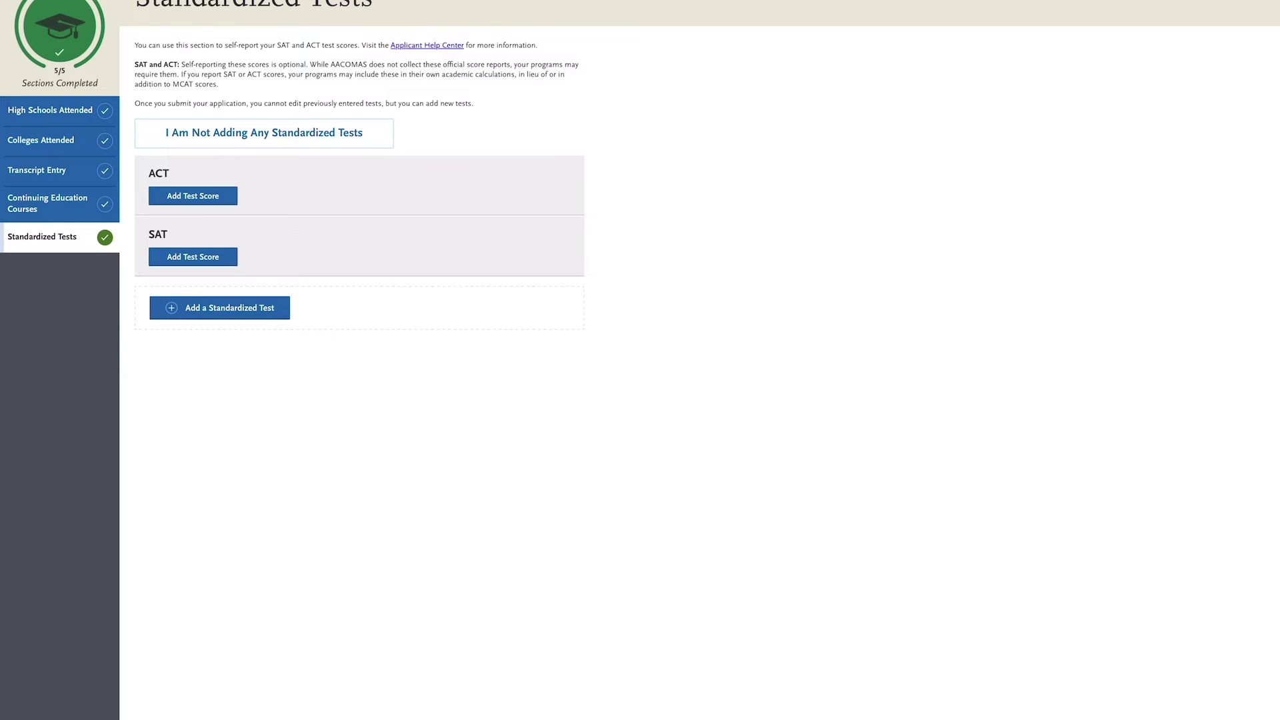
pyautogui.moveTo(514, 64); pyautogui.dragTo(543, 86)
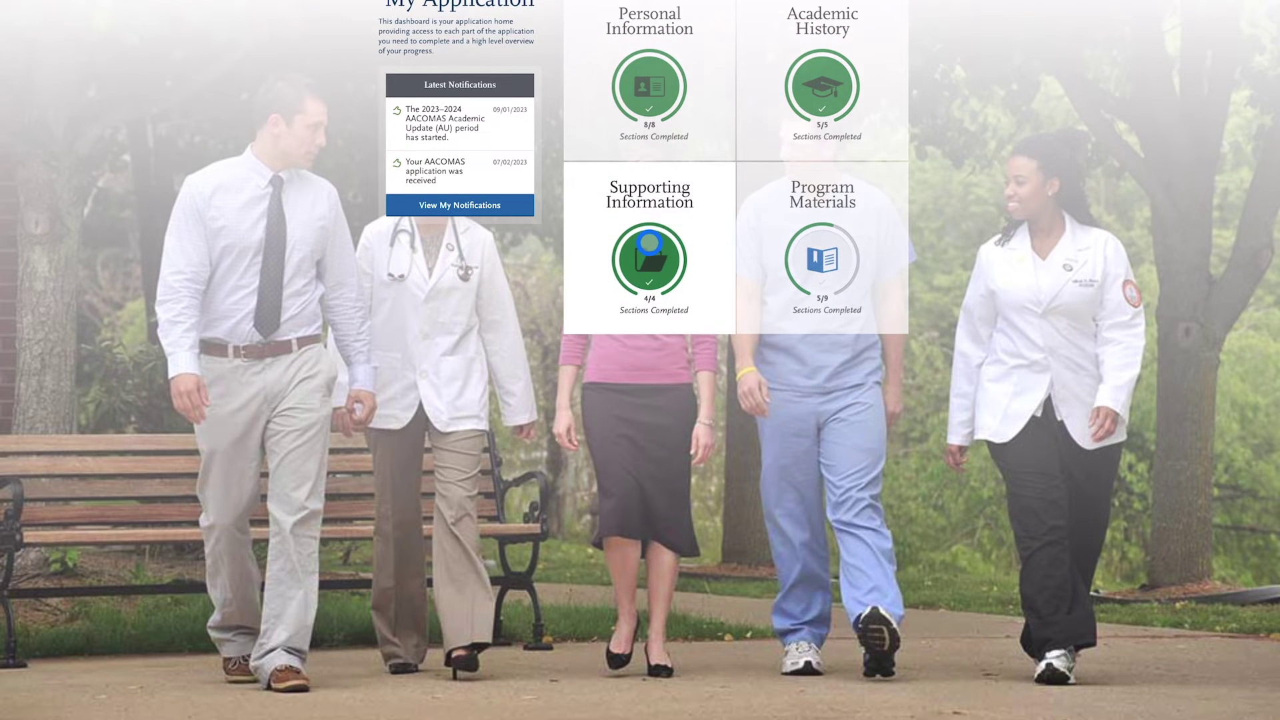
# - Open Experiences under Supporting Information and review the category definitions and the list of entered experiences
pyautogui.click(648, 242)
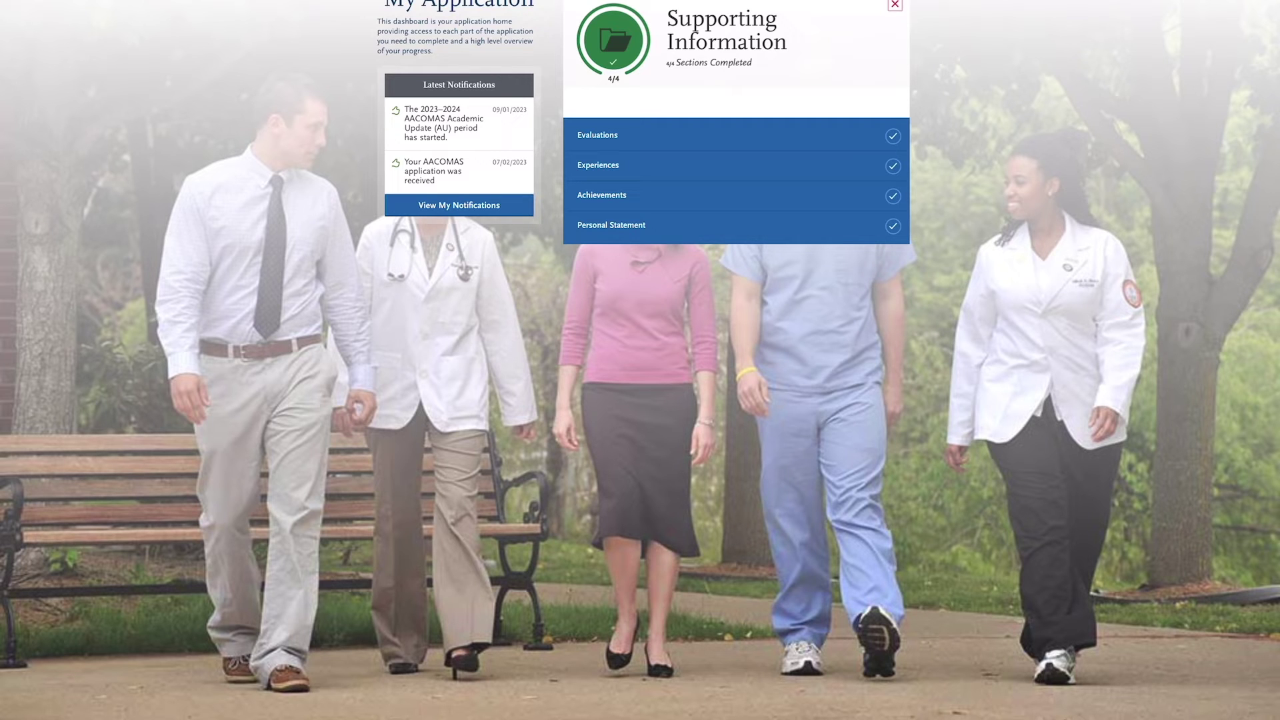
pyautogui.click(686, 161)
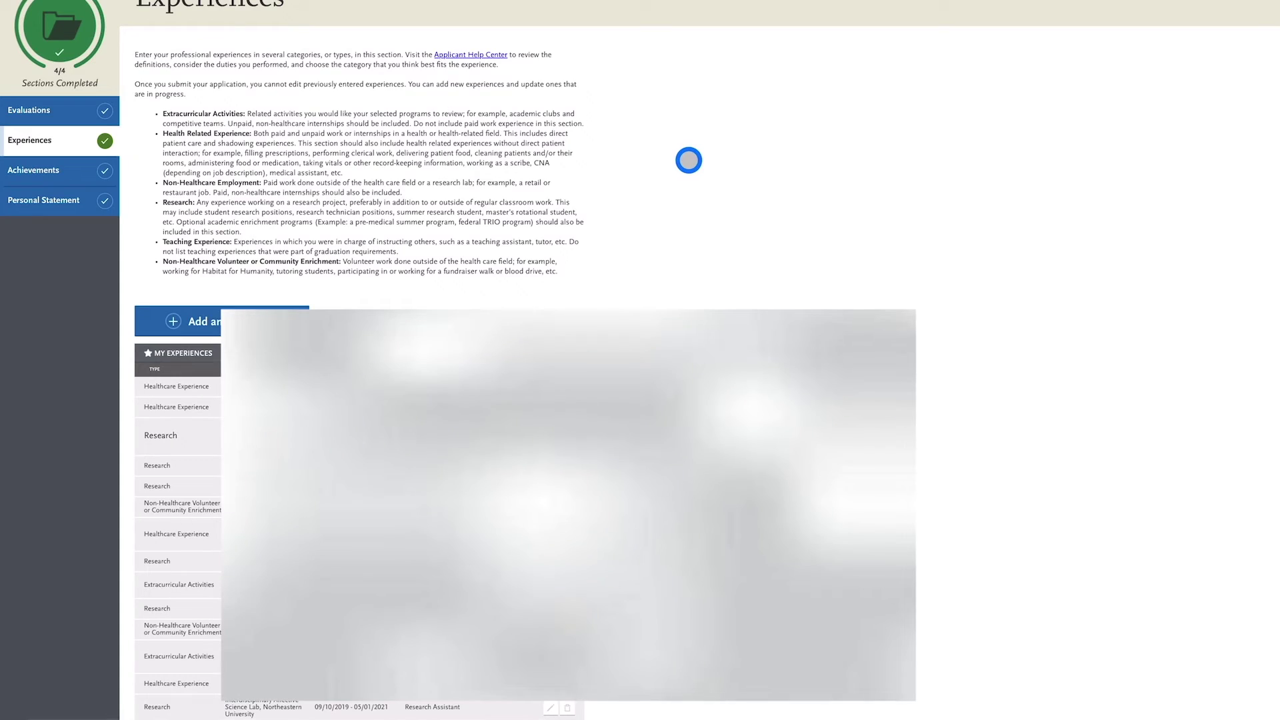
pyautogui.scroll(-2, 688, 160)
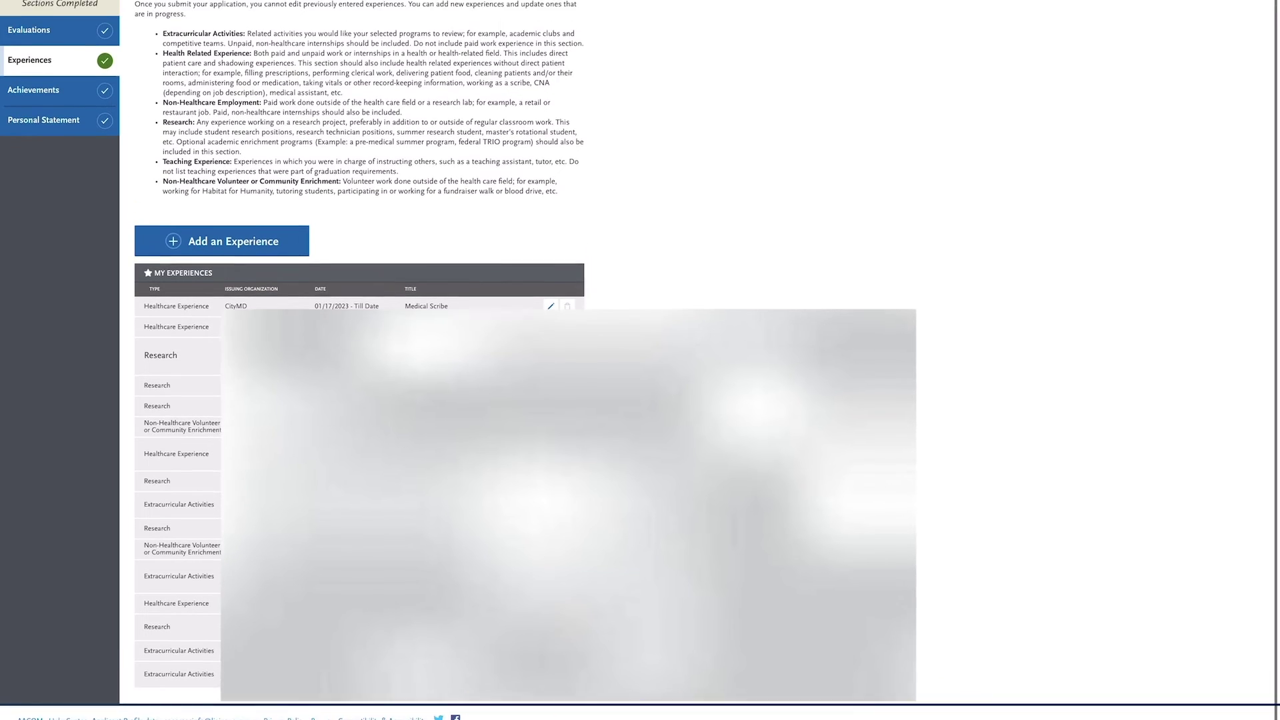
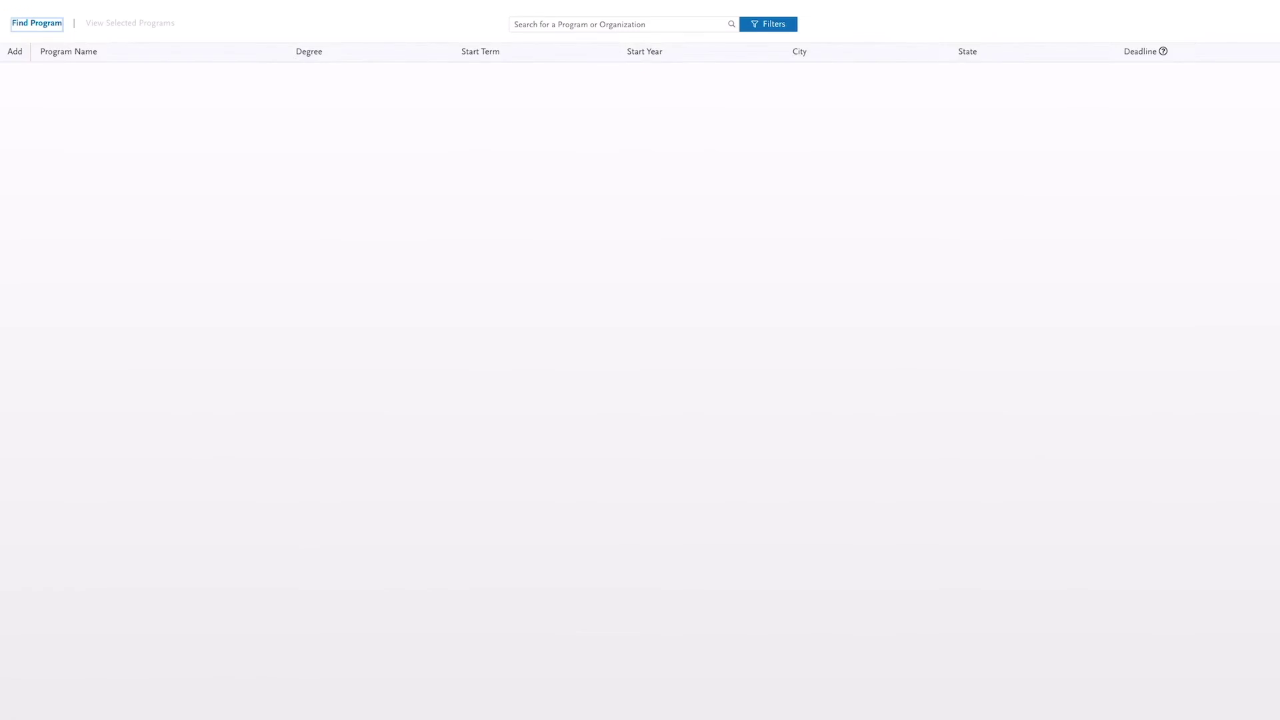
# - Look through the Find Program list of osteopathic medicine programs and their deadlines
pyautogui.scroll(-20, 246, 451)
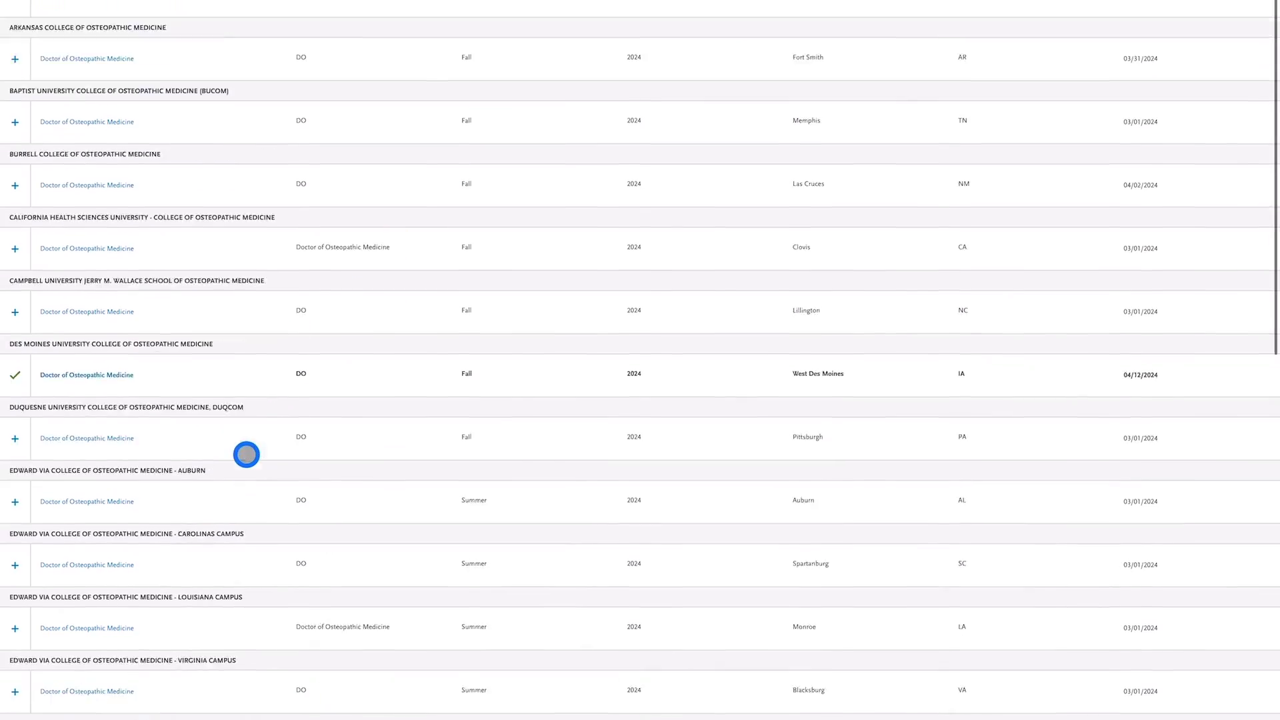
pyautogui.scroll(20, 246, 454)
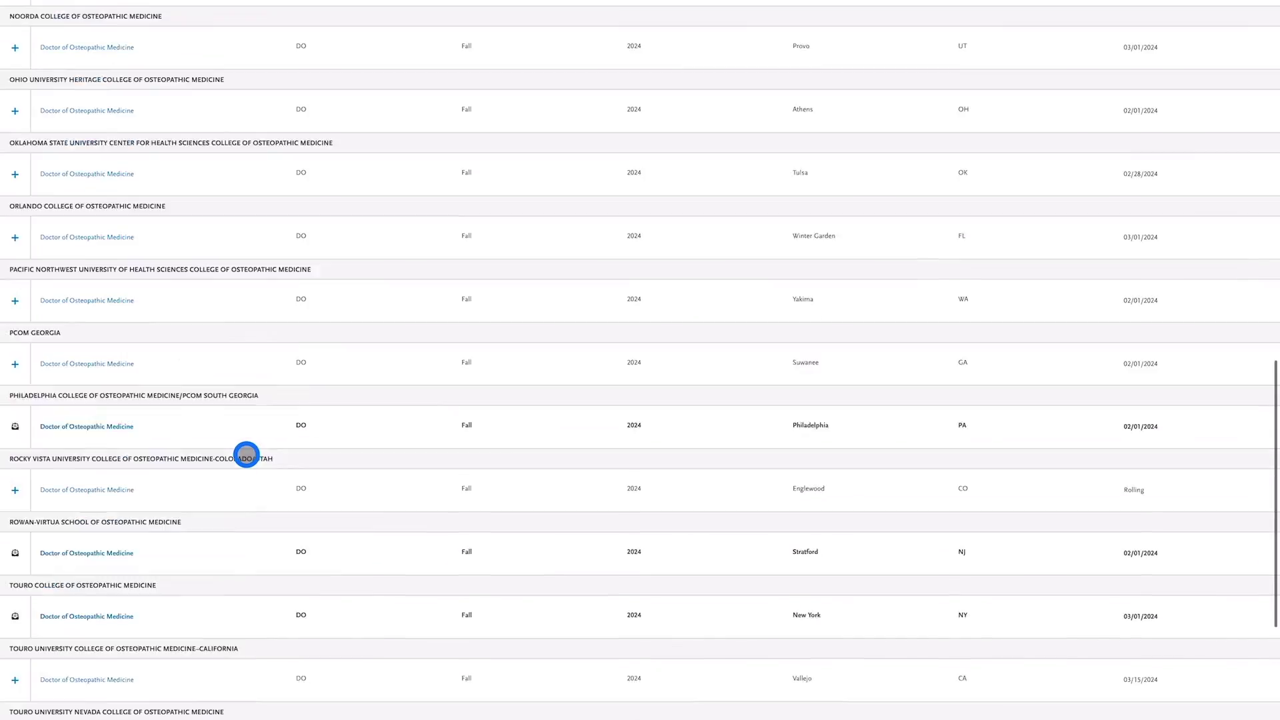
pyautogui.scroll(-1, 435, 257)
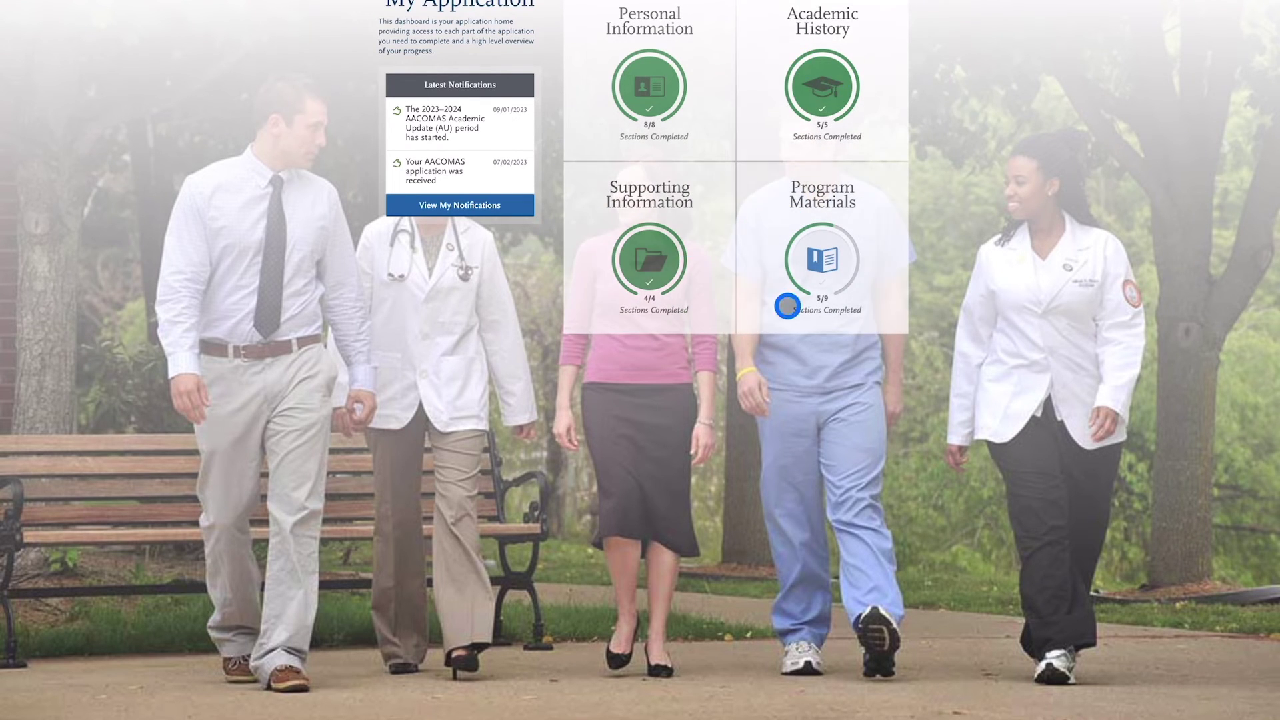
# - Open the New York Institute of Technology program in Program Materials and review its home page
pyautogui.click(787, 306)
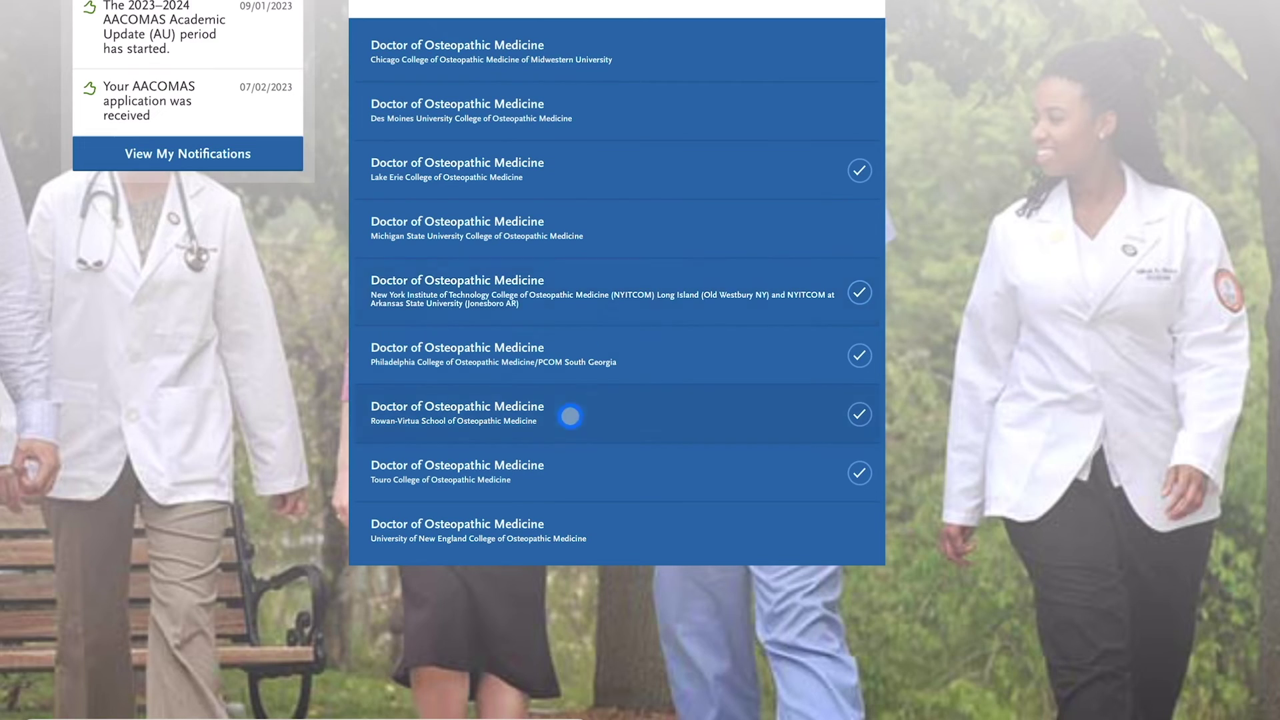
pyautogui.click(575, 276)
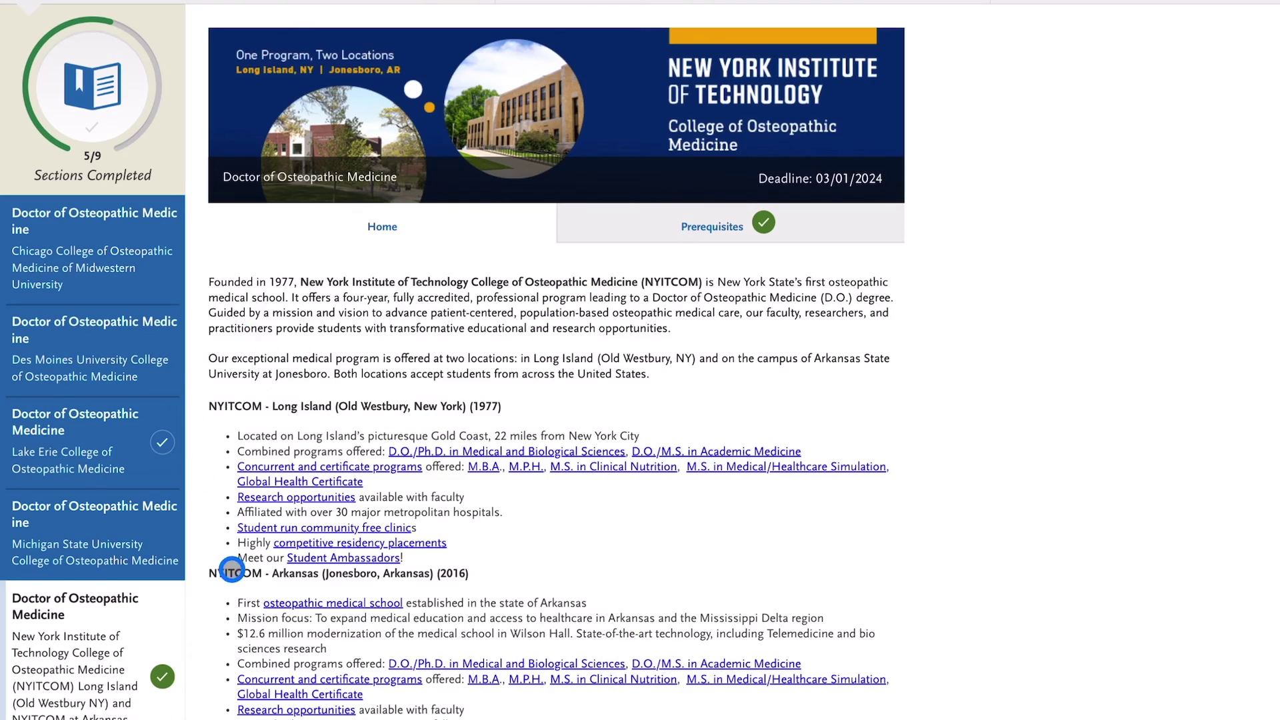
pyautogui.scroll(-12, 240, 460)
pyautogui.scroll(10, 240, 611)
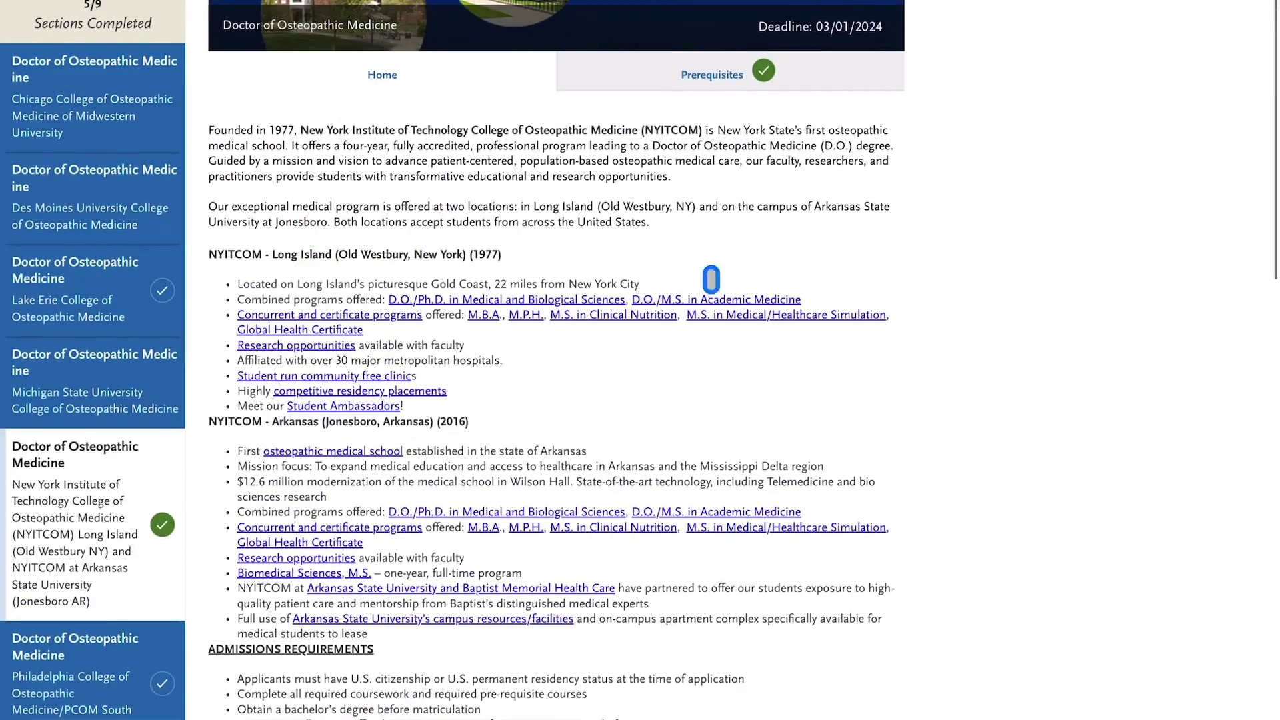
# - Open the New York Institute of Technology program's Prerequisites and examine the courses matched to each requirement
pyautogui.click(703, 70)
pyautogui.scroll(-5, 696, 464)
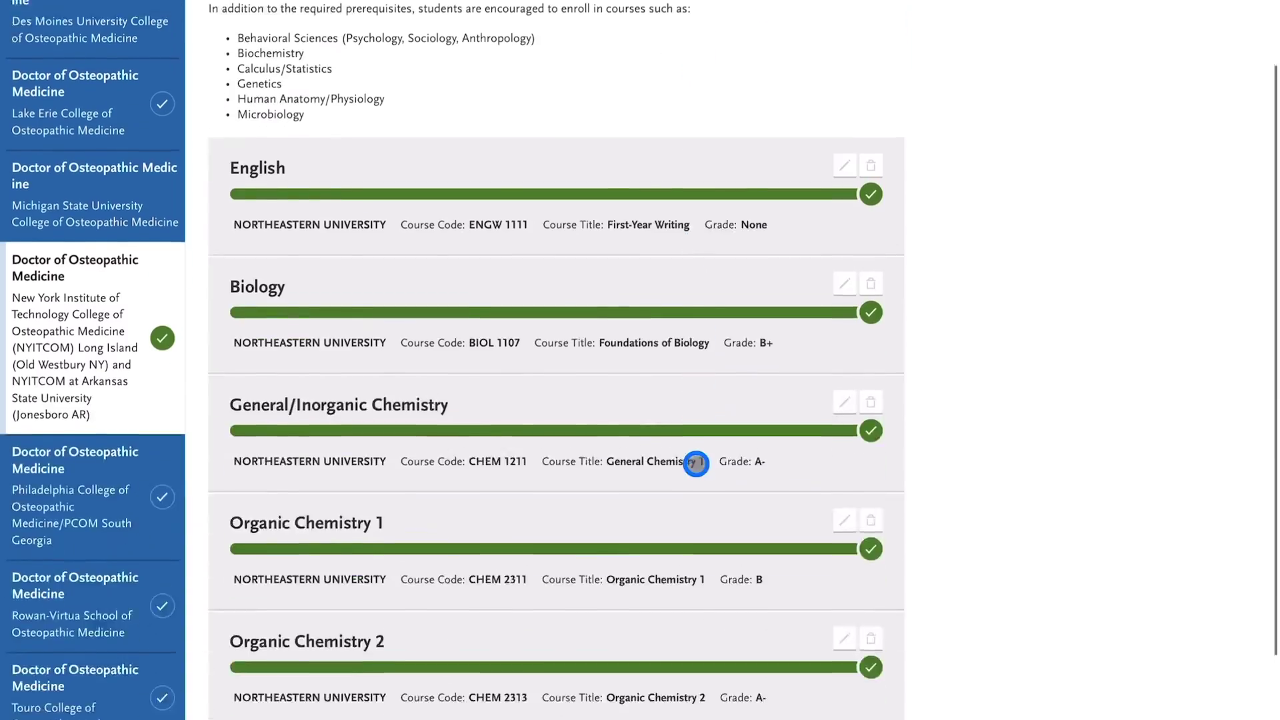
pyautogui.scroll(-3, 696, 463)
pyautogui.scroll(5, 772, 433)
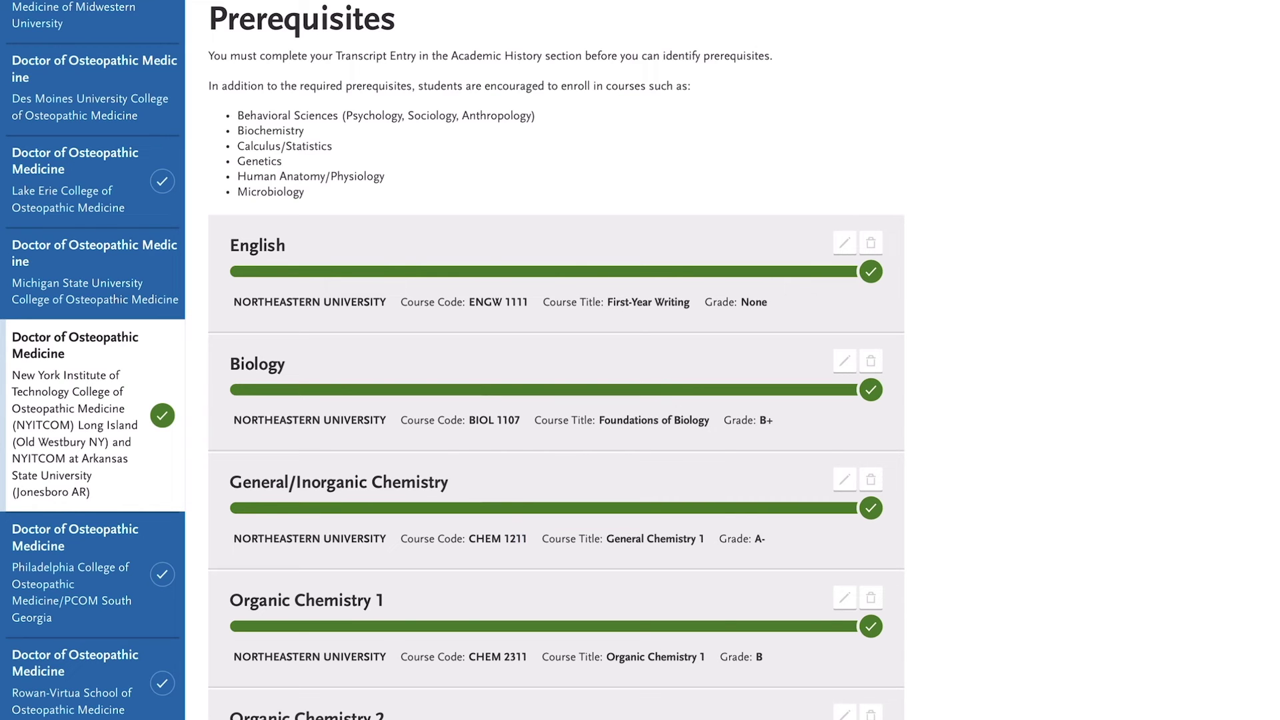
pyautogui.scroll(1, 200, 280)
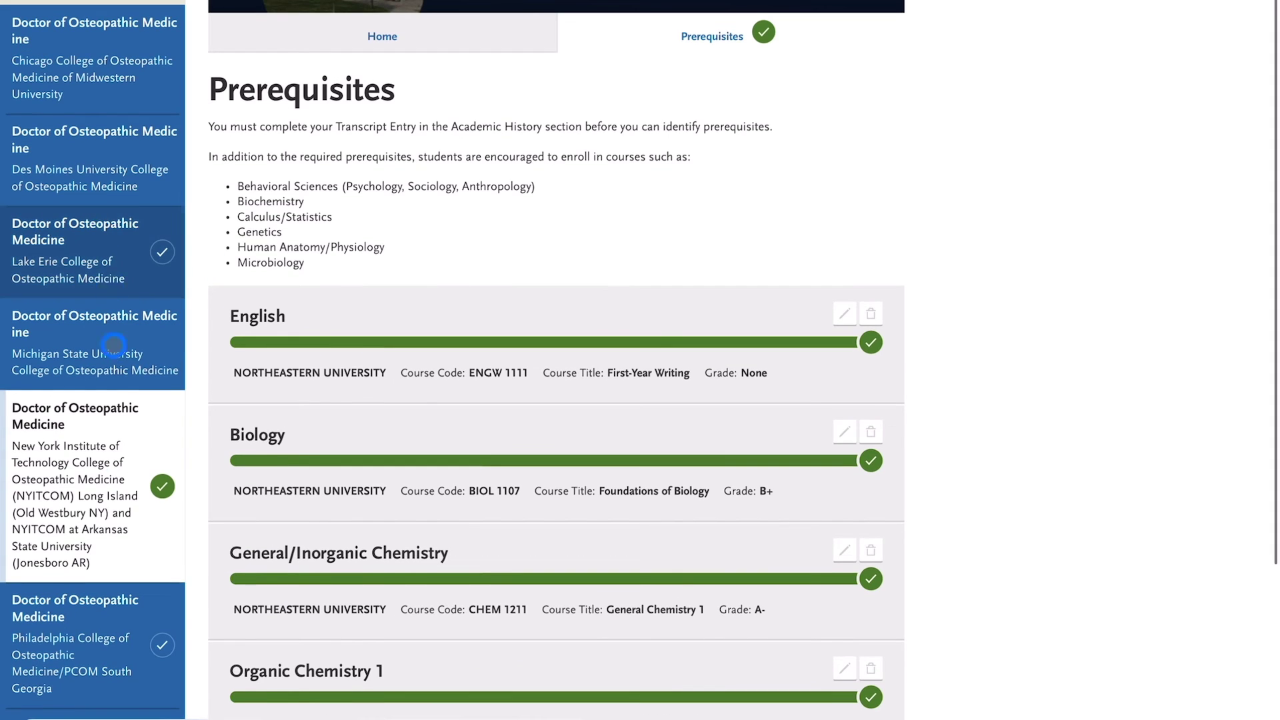
pyautogui.scroll(-4, 114, 345)
# - Open the Philadelphia College of Osteopathic Medicine program and review its eligibility and application process information
pyautogui.click(98, 415)
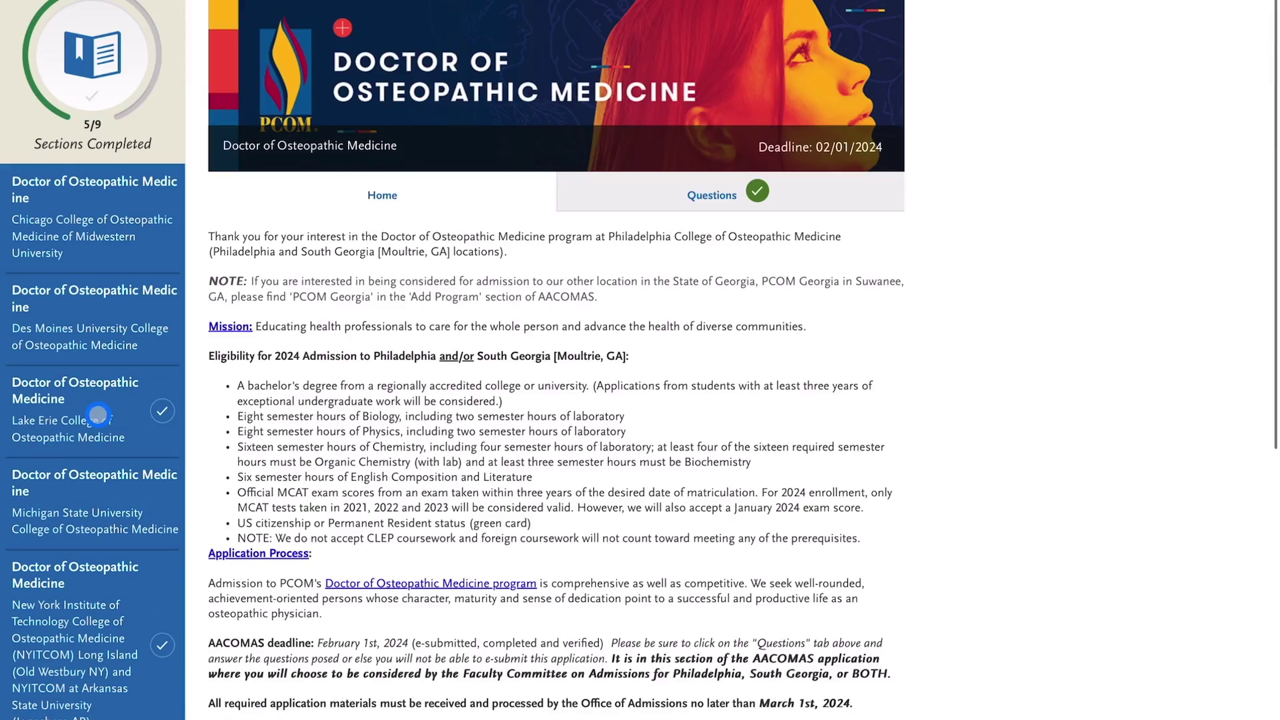
pyautogui.scroll(-5, 560, 280)
pyautogui.scroll(-4, 588, 321)
pyautogui.scroll(10, 587, 320)
pyautogui.scroll(-3, 582, 562)
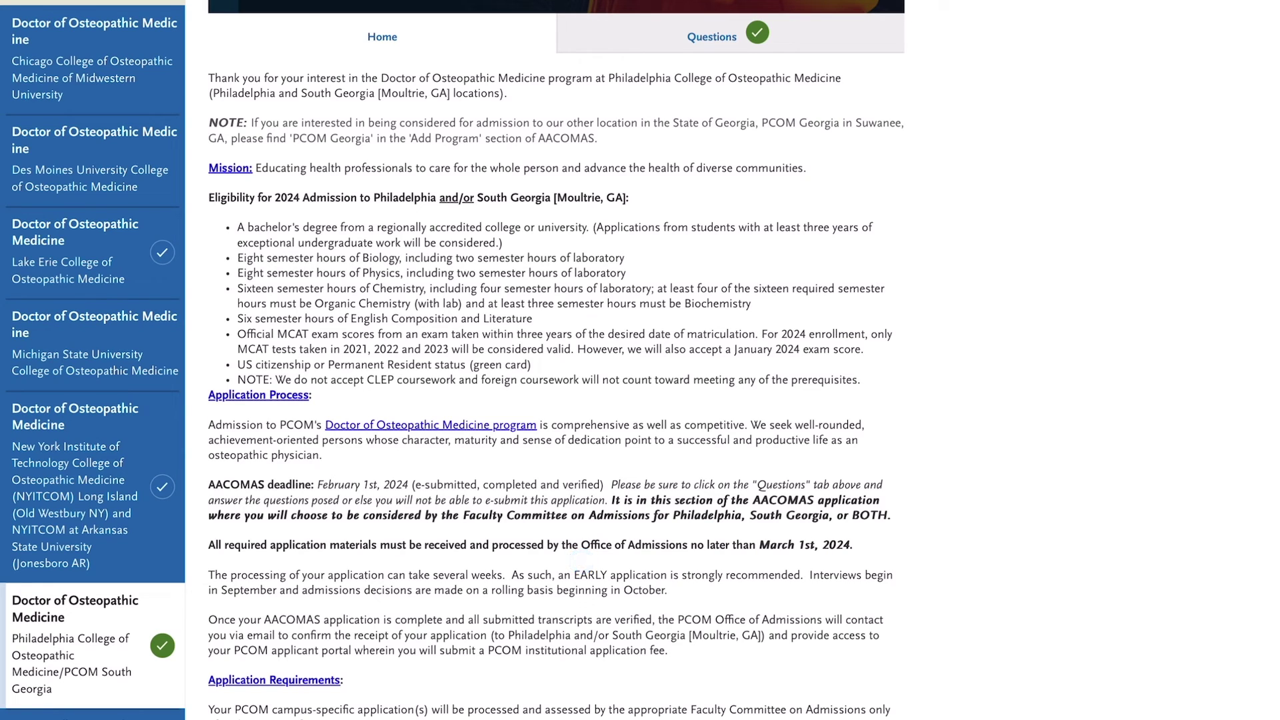
# - Return to the New York Institute of Technology program and look over its prerequisite course list again
pyautogui.click(150, 488)
pyautogui.click(799, 197)
pyautogui.scroll(-2, 489, 504)
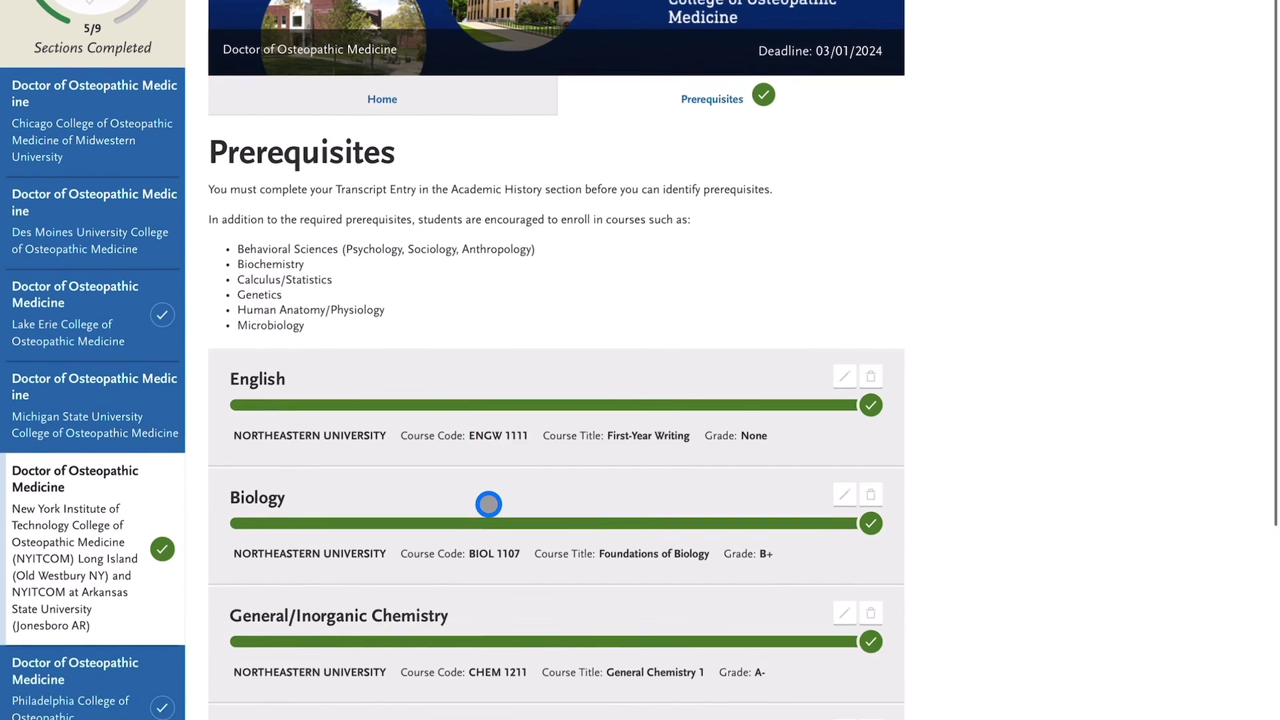
pyautogui.scroll(-4, 489, 504)
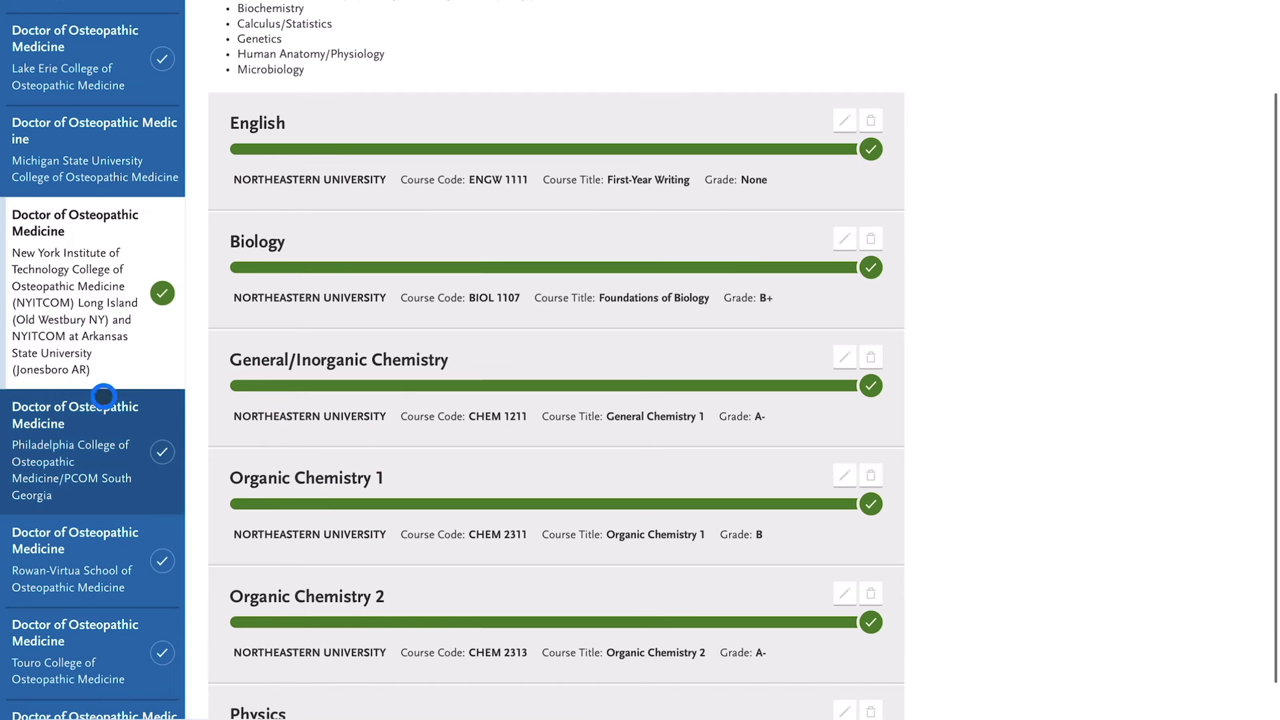
# - Open the Philadelphia College of Osteopathic Medicine program's Questions and review the brief-answer responses, certification and other answered questions
pyautogui.click(84, 446)
pyautogui.scroll(-1, 523, 220)
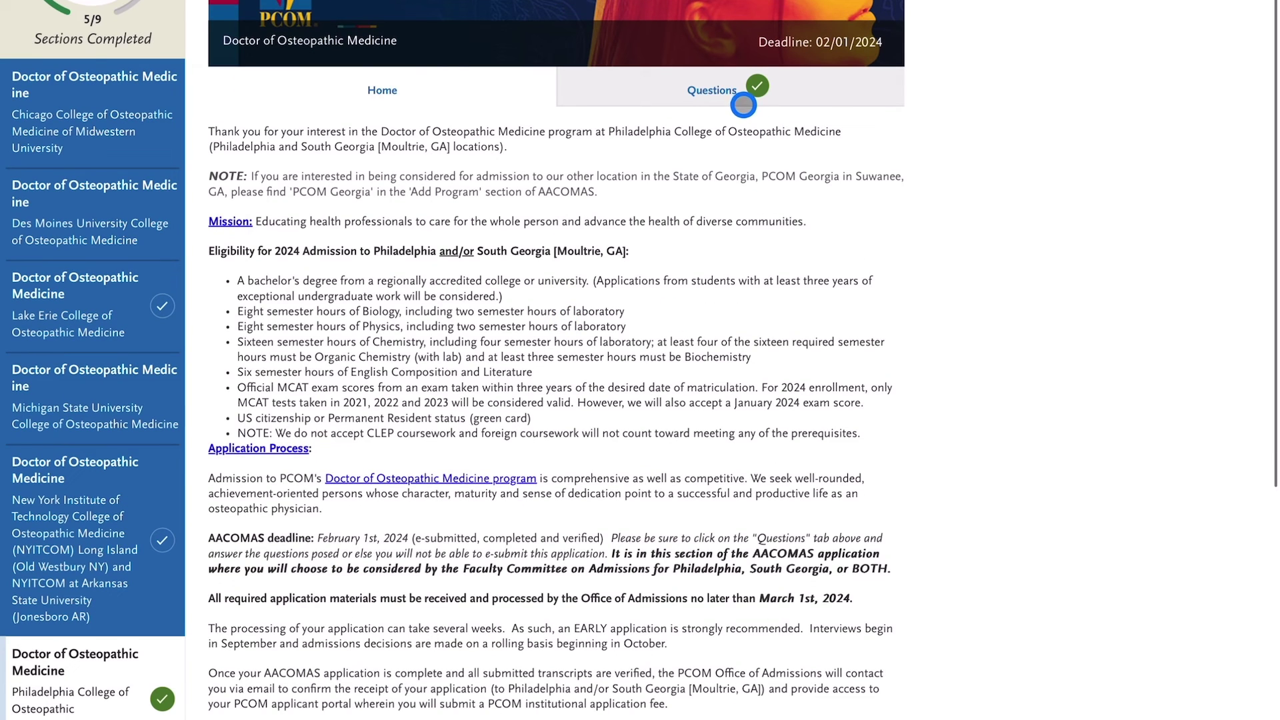
pyautogui.click(742, 99)
pyautogui.scroll(-12, 514, 522)
pyautogui.scroll(-4, 511, 524)
pyautogui.scroll(-7, 1037, 497)
pyautogui.scroll(-4, 568, 428)
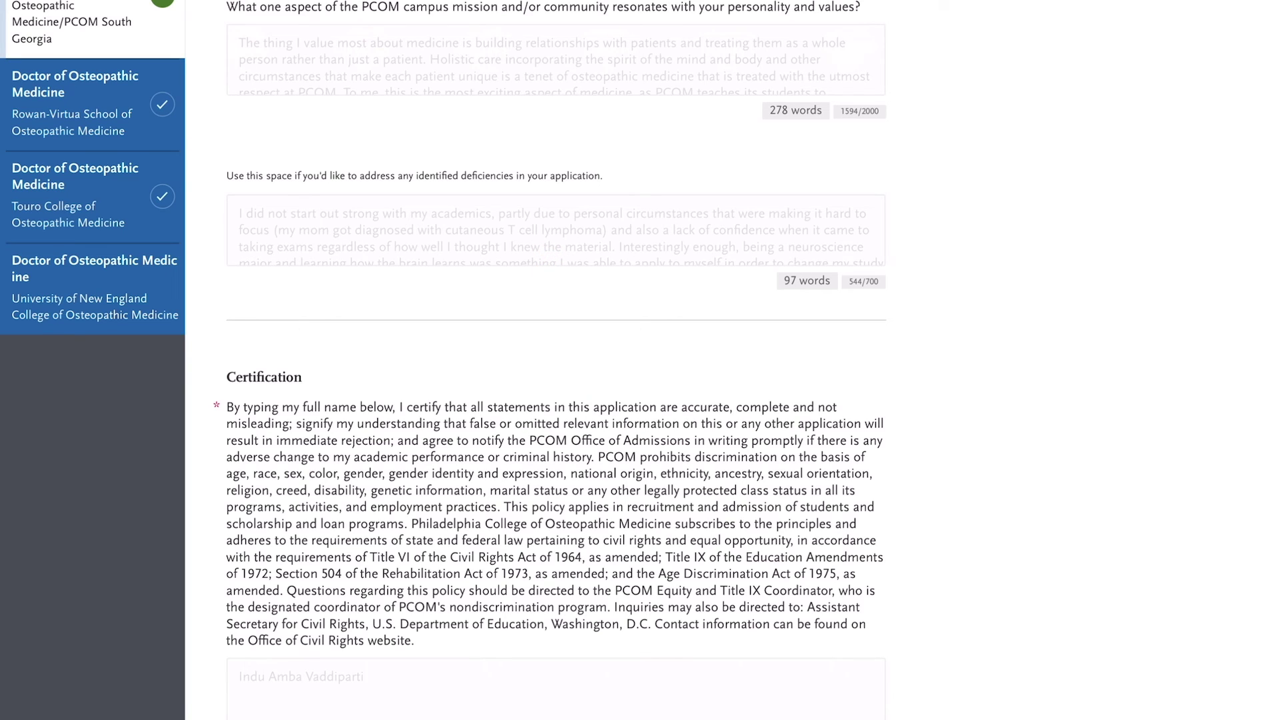
pyautogui.scroll(10, 556, 360)
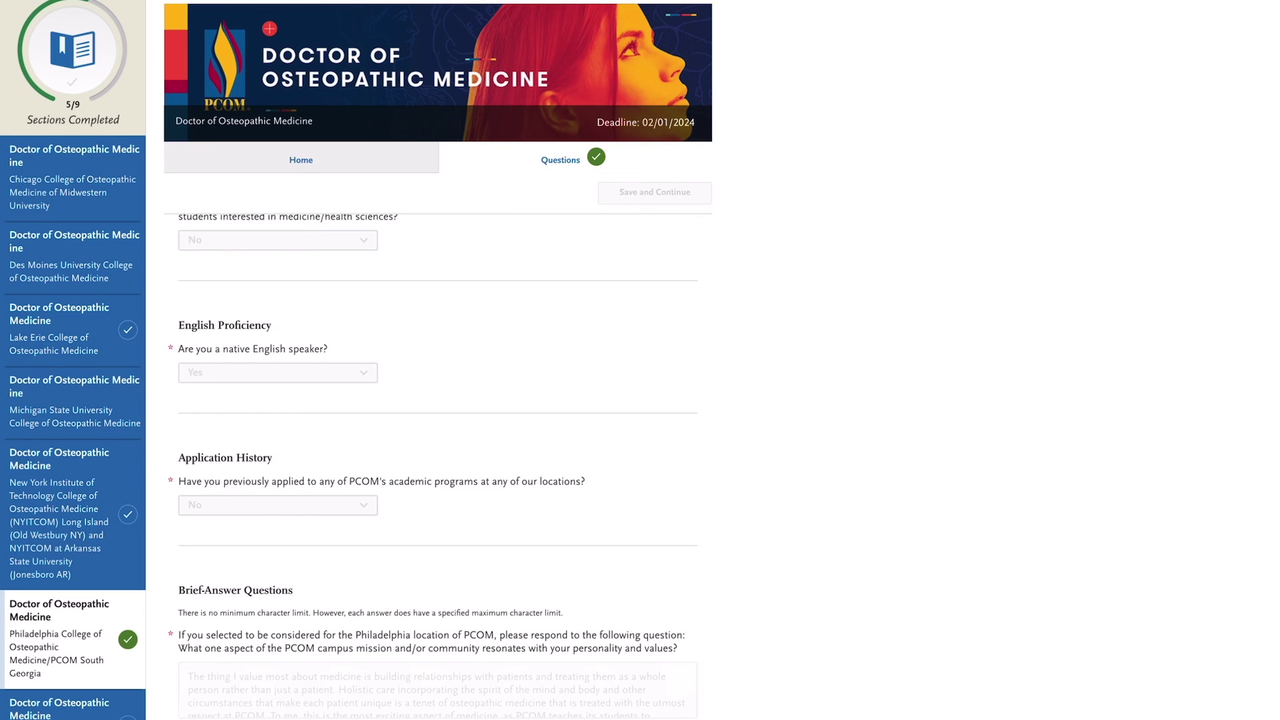
pyautogui.scroll(-1, 214, 371)
pyautogui.scroll(1, 214, 371)
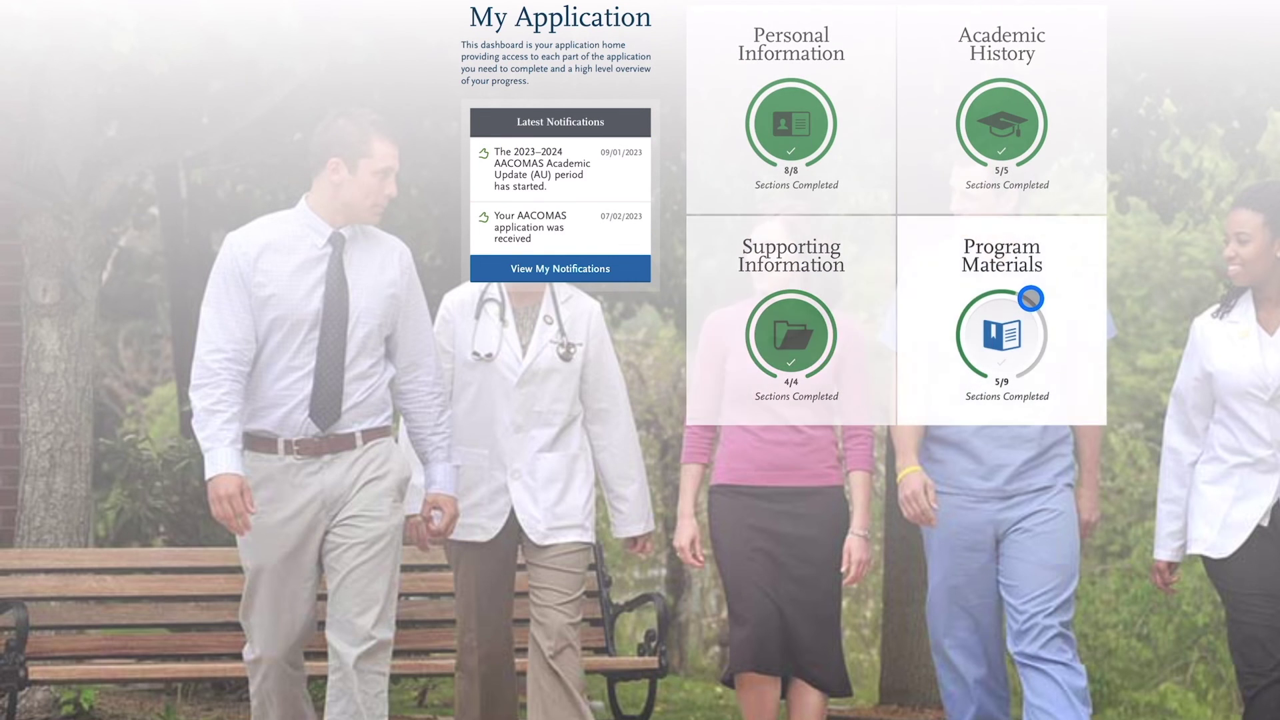
# - Open the Submit Application page to review the status and deadlines of the selected programs
pyautogui.click(1029, 134)
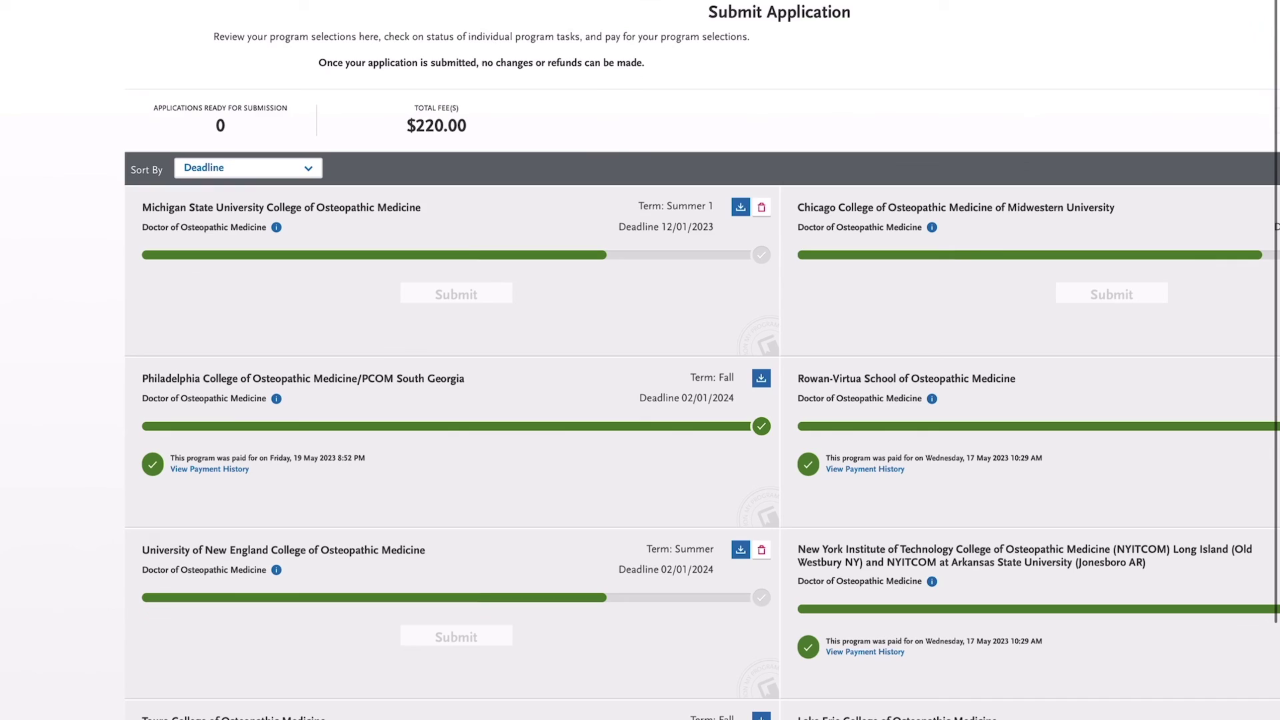
# - Look through all the selected program cards, comparing their deadlines, completion progress and payment status
pyautogui.scroll(-2, 700, 393)
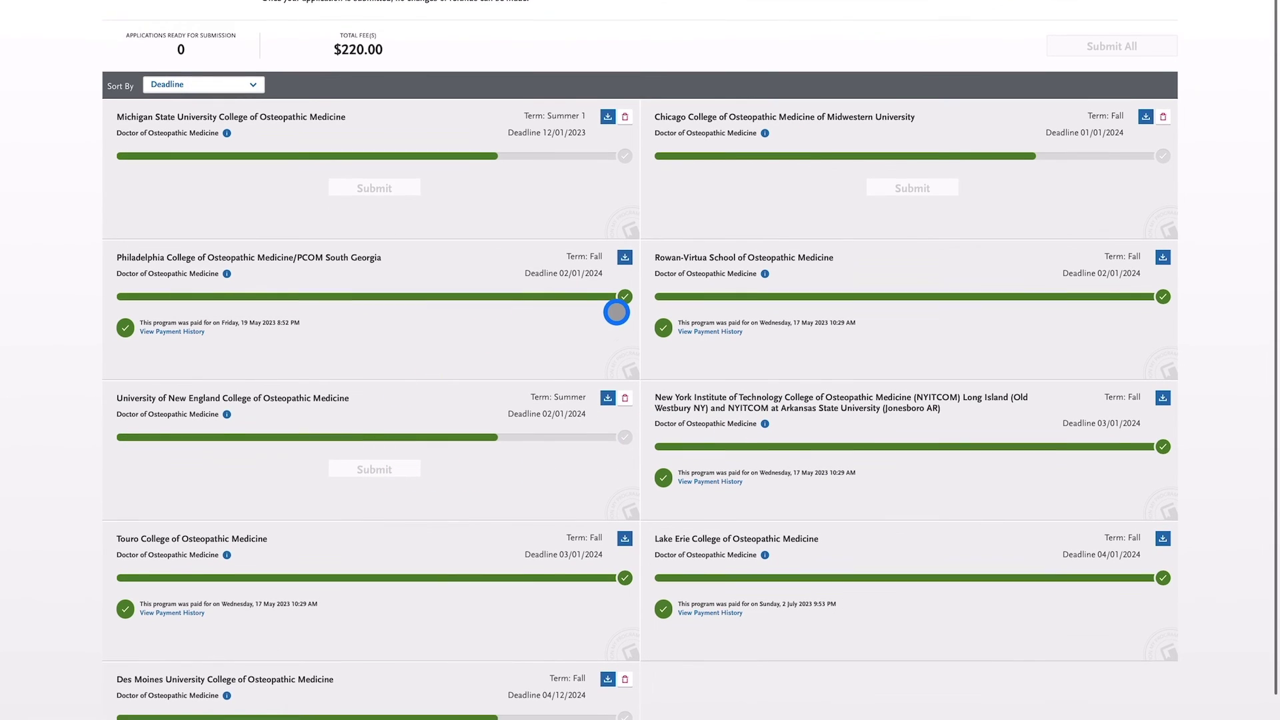
pyautogui.scroll(-1, 616, 312)
pyautogui.scroll(-1, 554, 528)
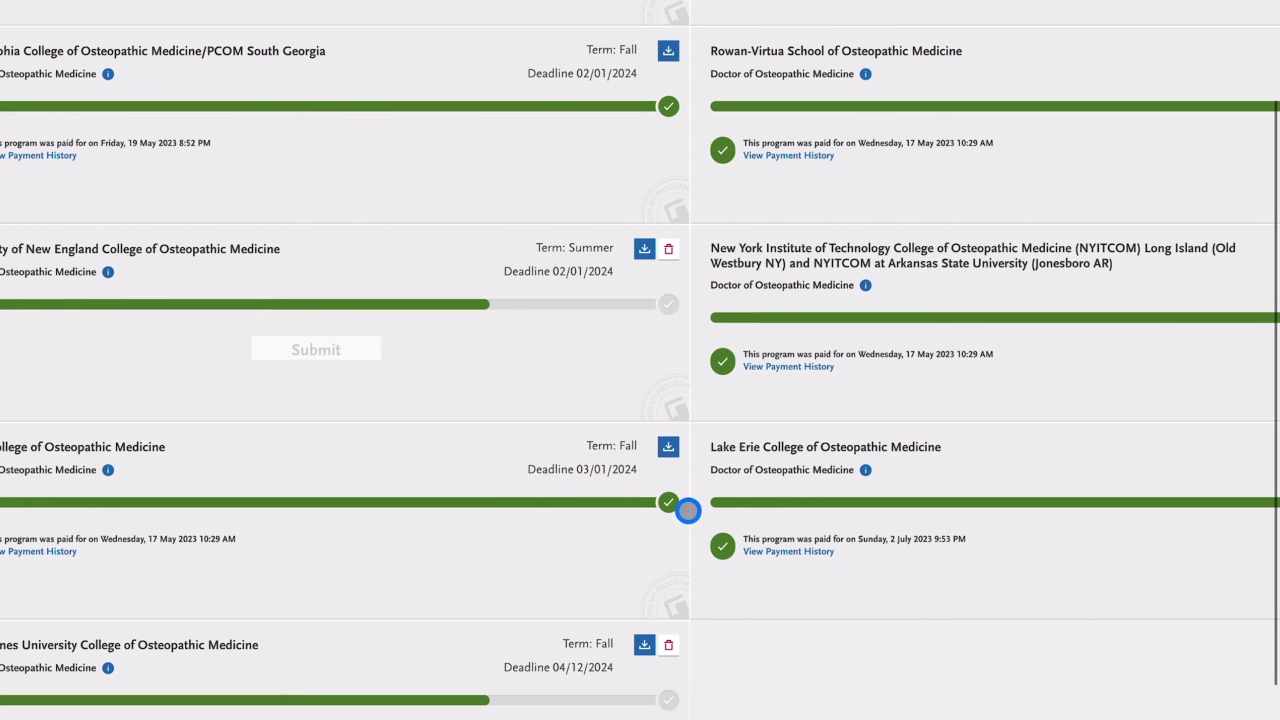
pyautogui.scroll(2, 733, 153)
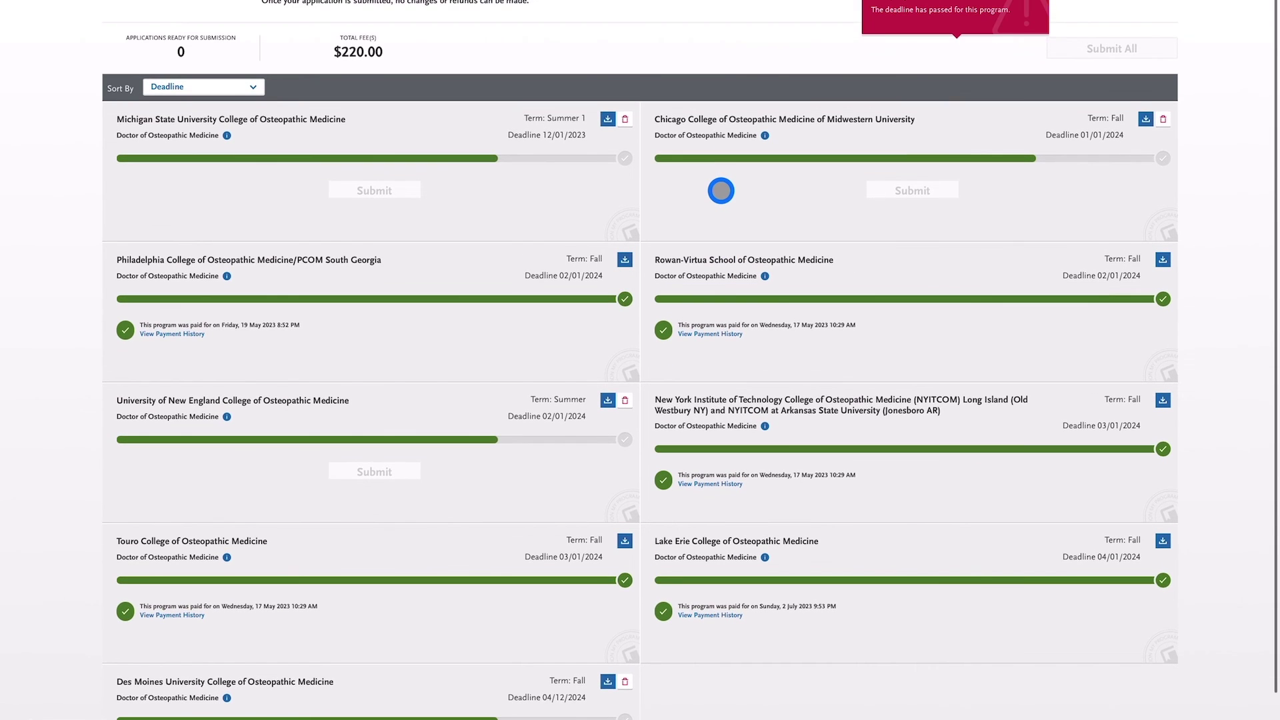
pyautogui.scroll(2, 720, 190)
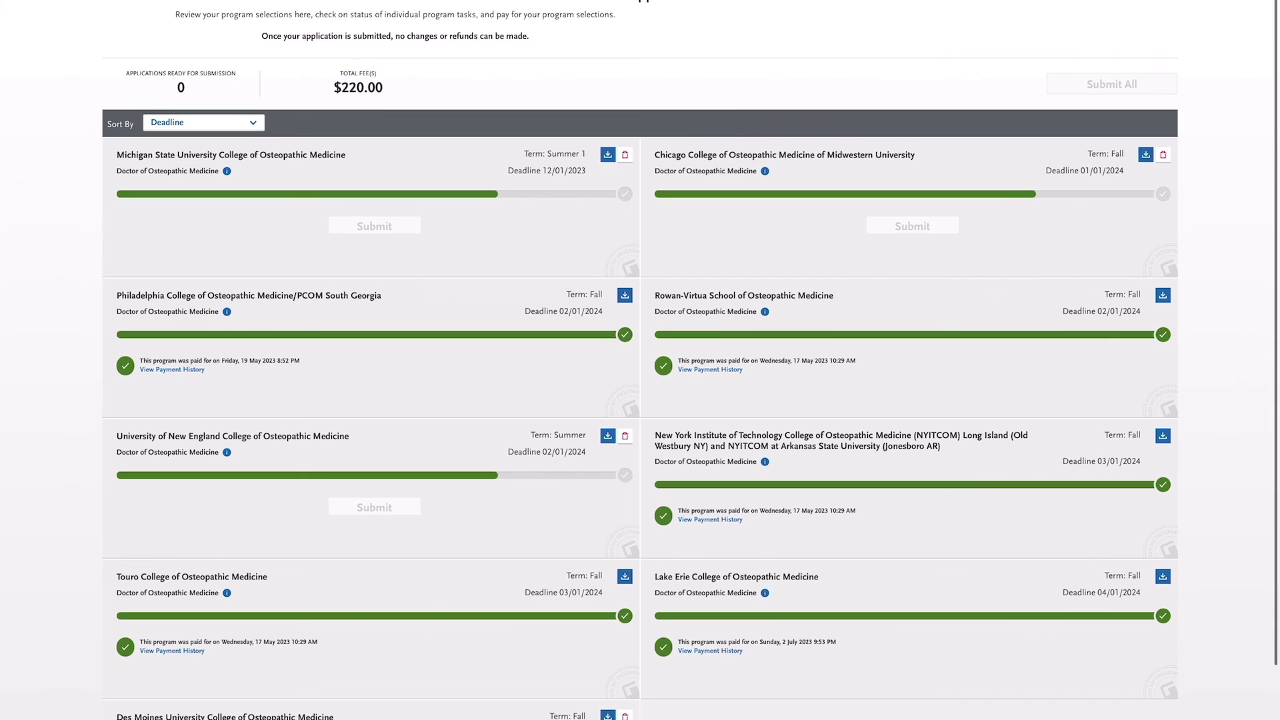
# - Return to the application status page and check the Chicago College of Osteopathic Medicine evaluation details under My Programs
pyautogui.hotkey('alt', 'Left')
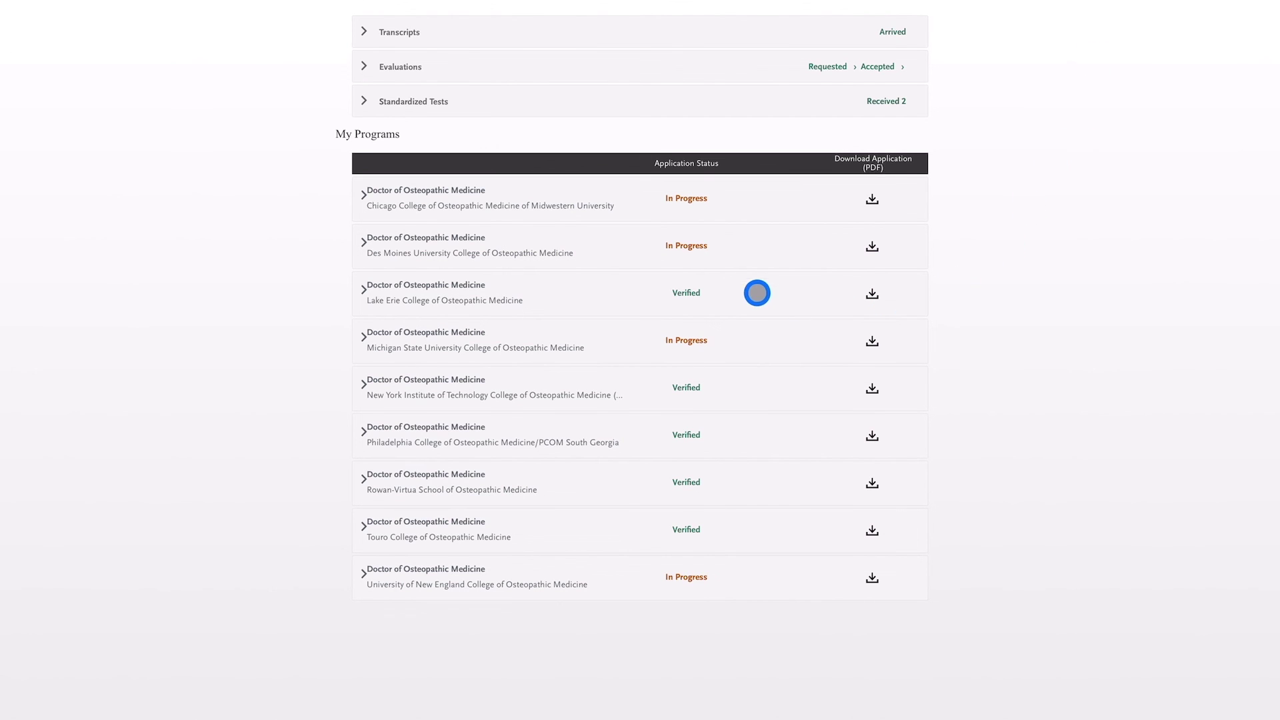
pyautogui.scroll(3, 677, 397)
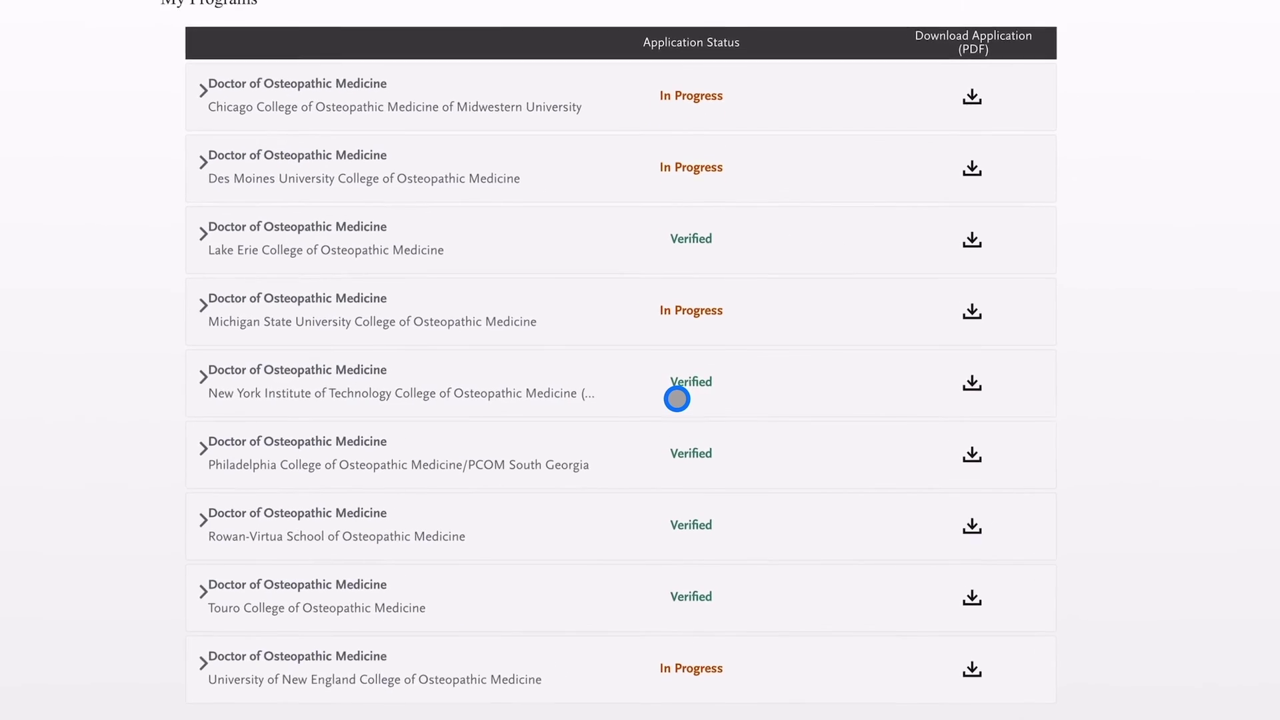
pyautogui.scroll(-2, 677, 399)
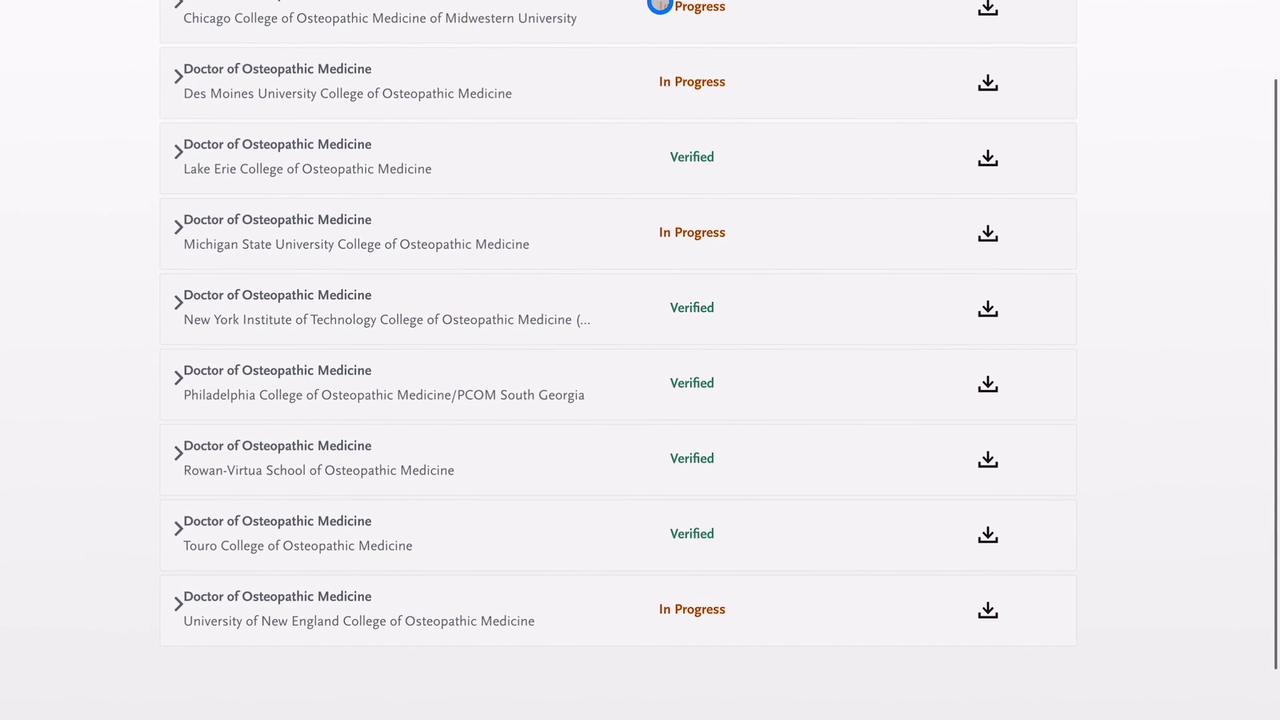
pyautogui.click(488, 10)
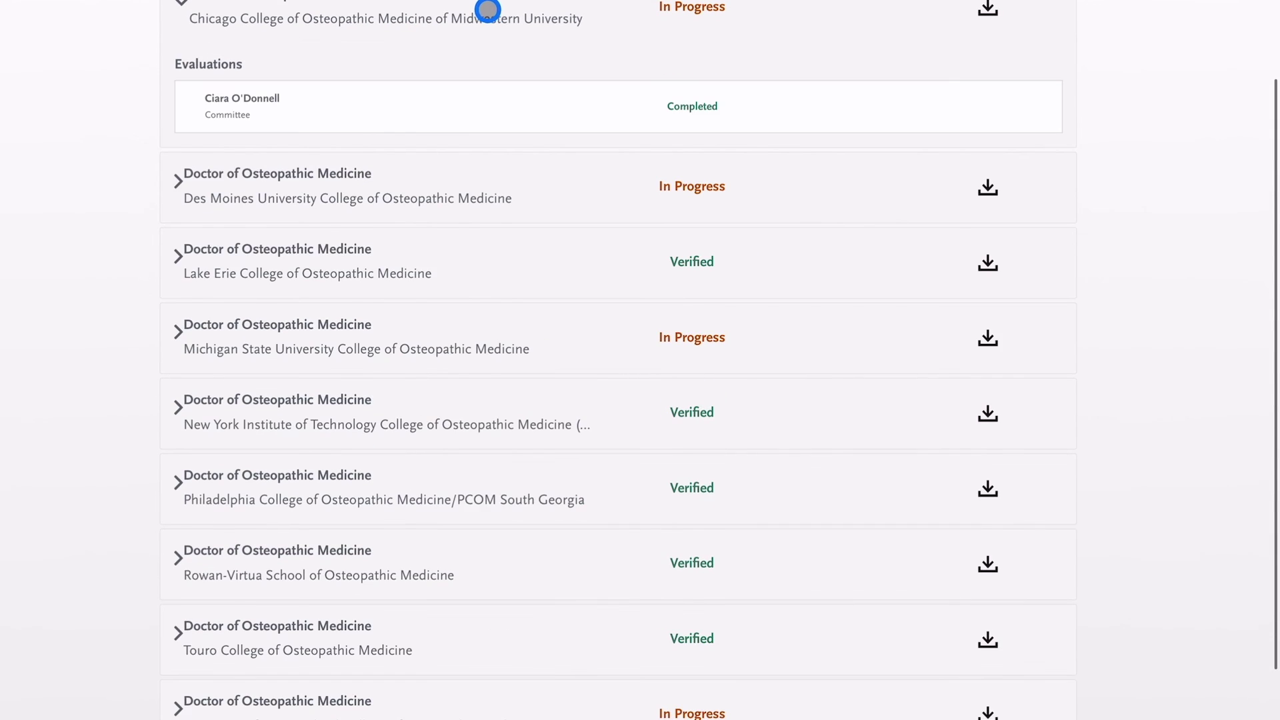
pyautogui.click(487, 10)
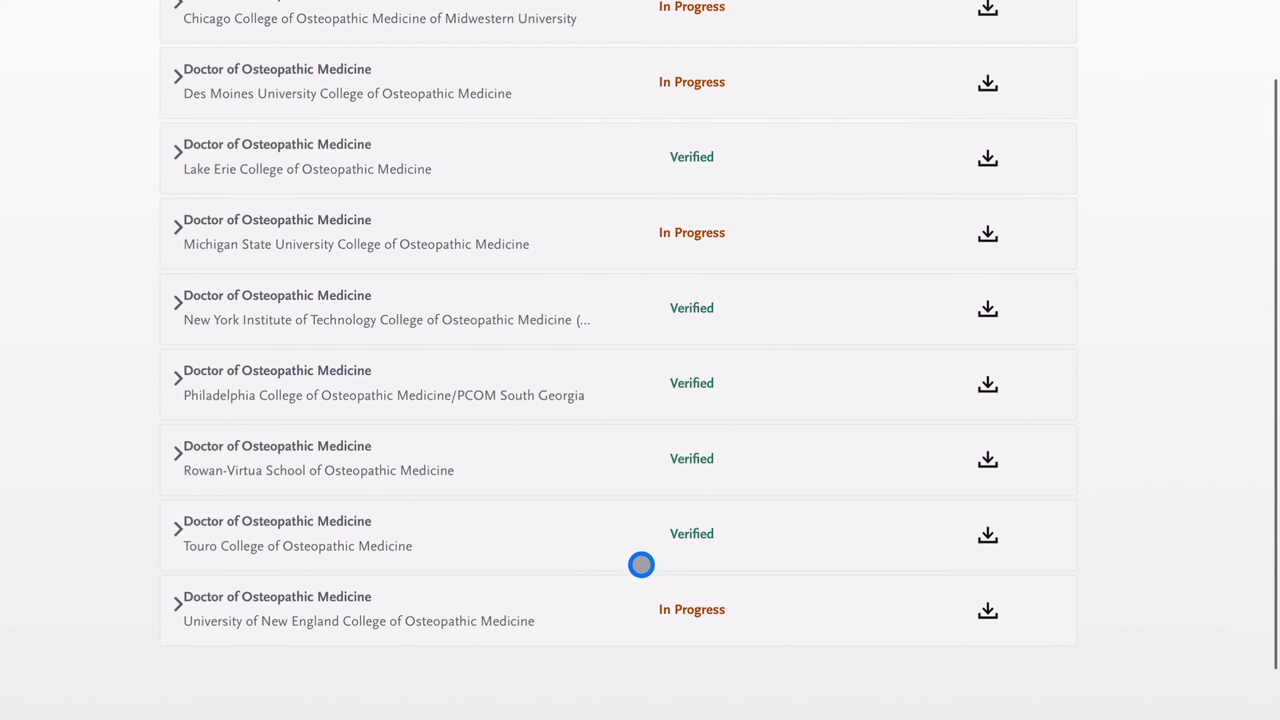
# - Show the Touro College of Osteopathic Medicine evaluation details and download that program's application PDF
pyautogui.click(957, 549)
pyautogui.scroll(-2, 600, 573)
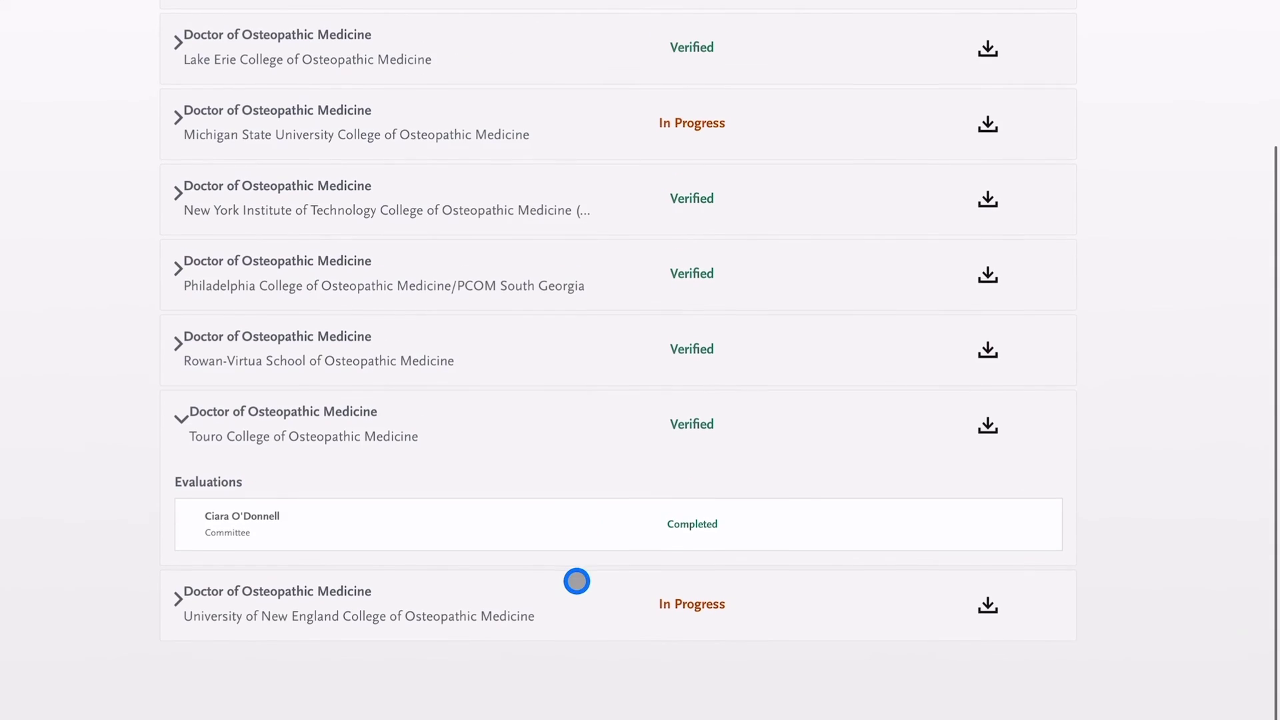
pyautogui.click(999, 427)
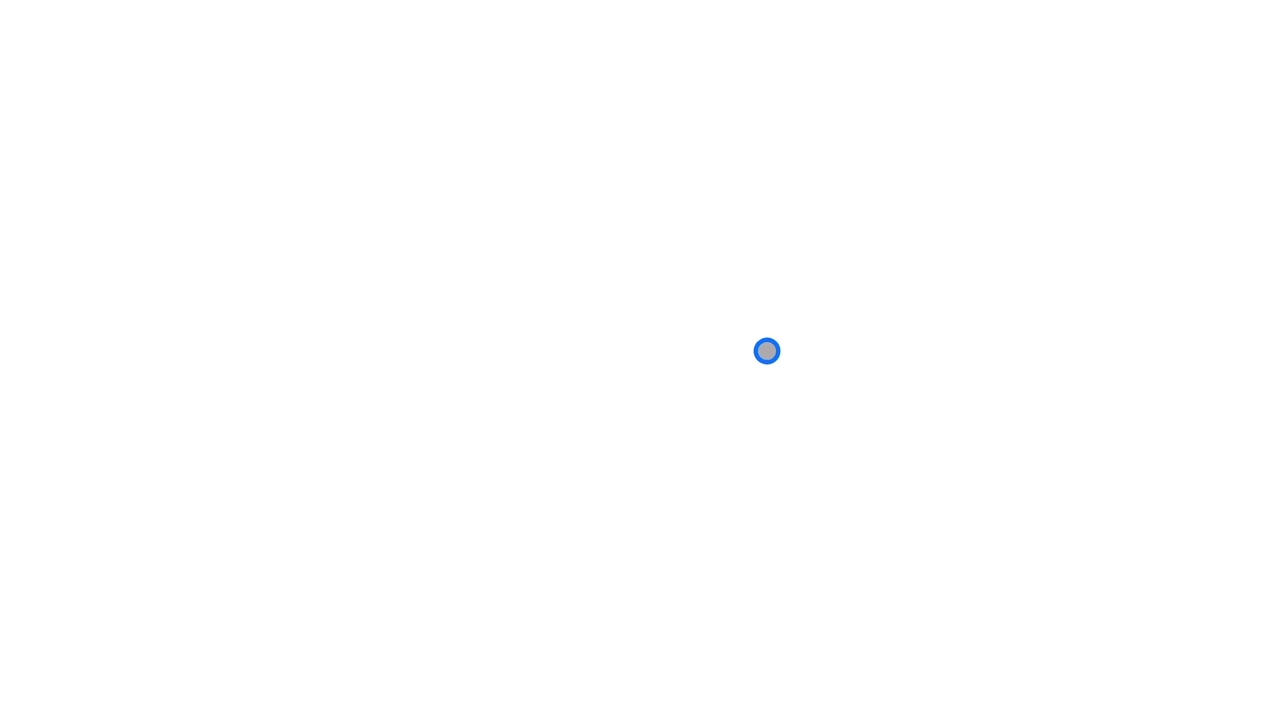